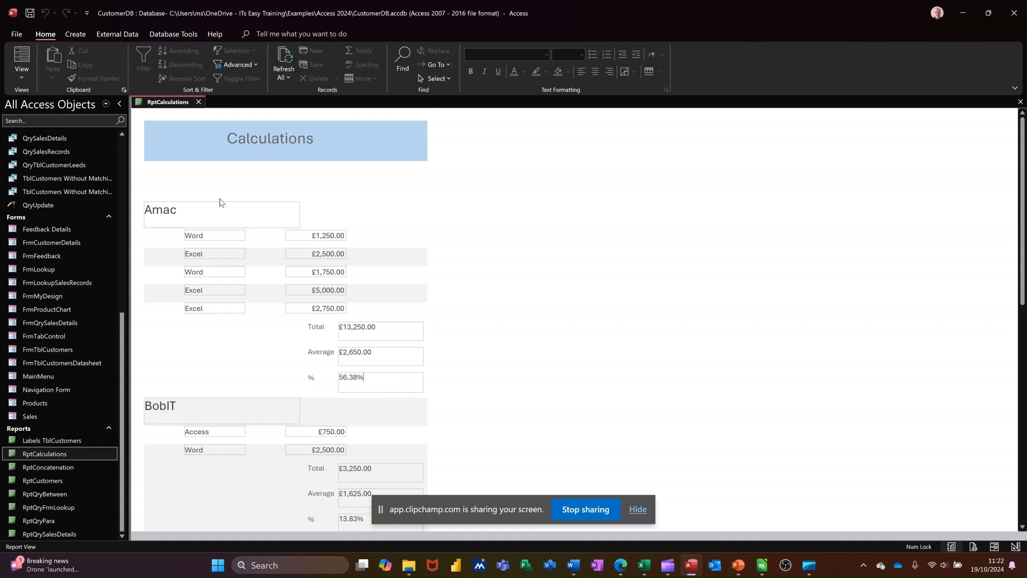
Open the report in Design View and bring up the conditional formatting rules for the company footer's % text box
left_click(22, 76)
left_click(53, 166)
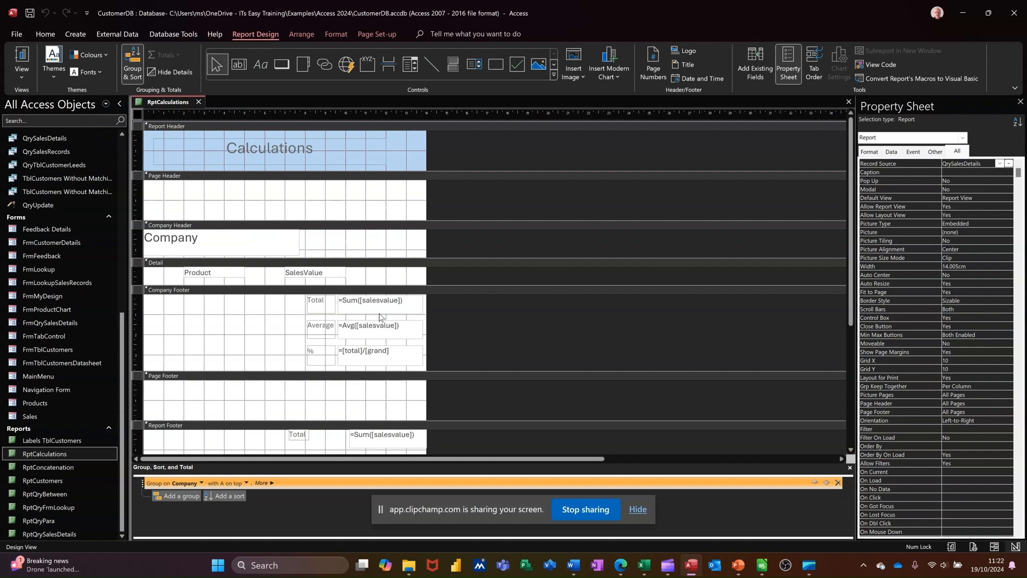
left_click(384, 354)
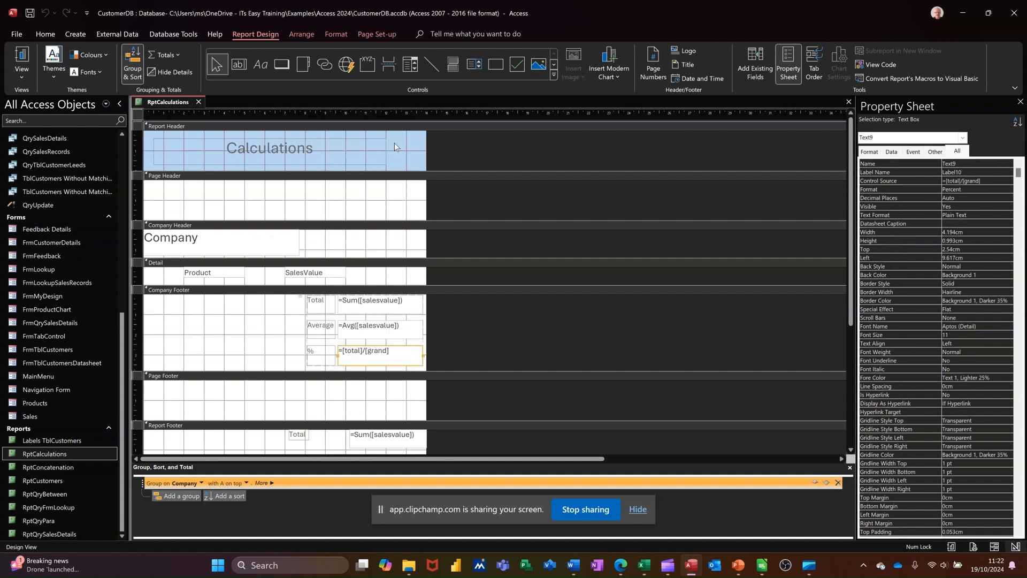
left_click(334, 34)
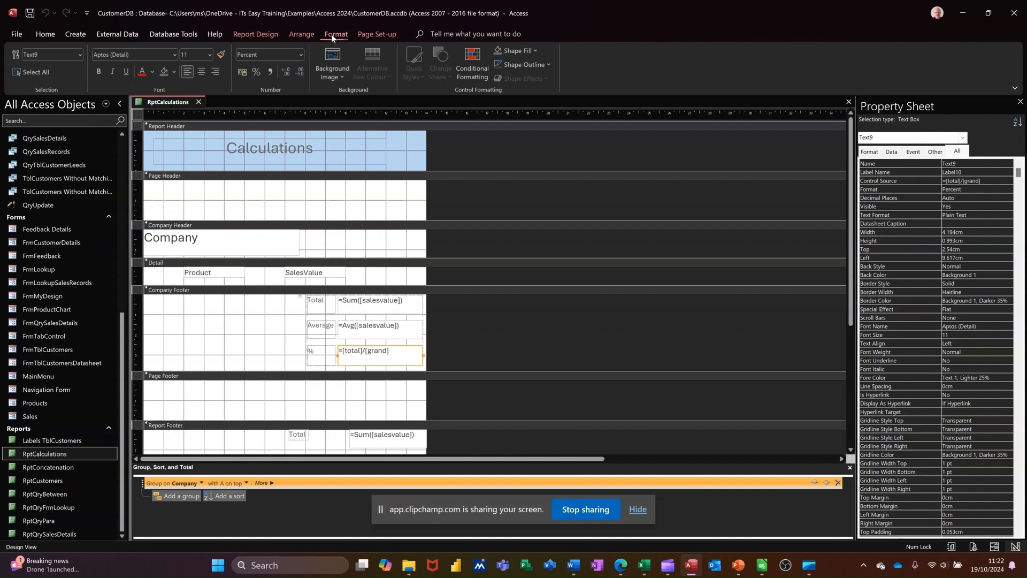
left_click(474, 66)
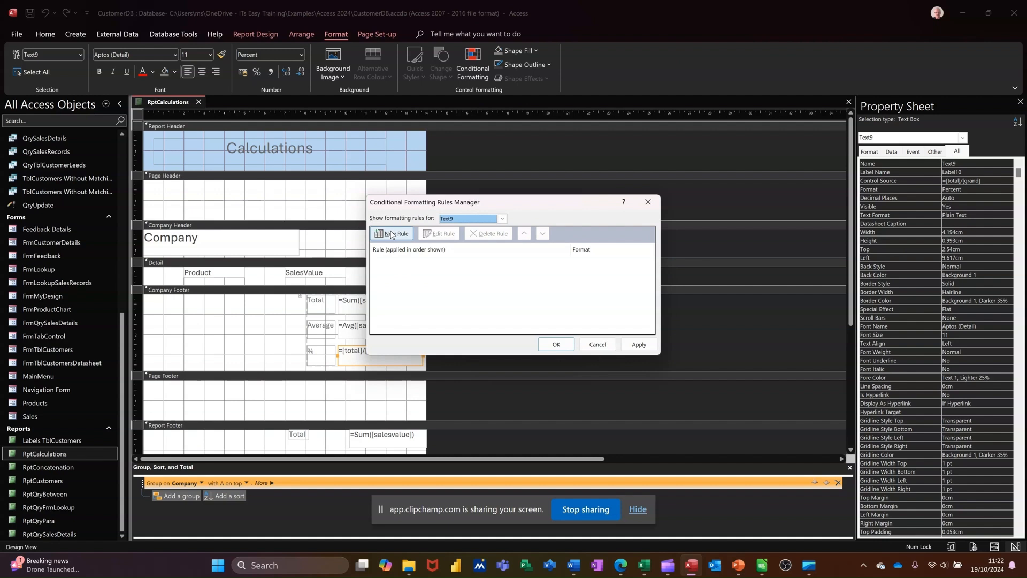
Add a formatting rule that gives field values greater than or equal to .5 a green background, and apply it
left_click(391, 235)
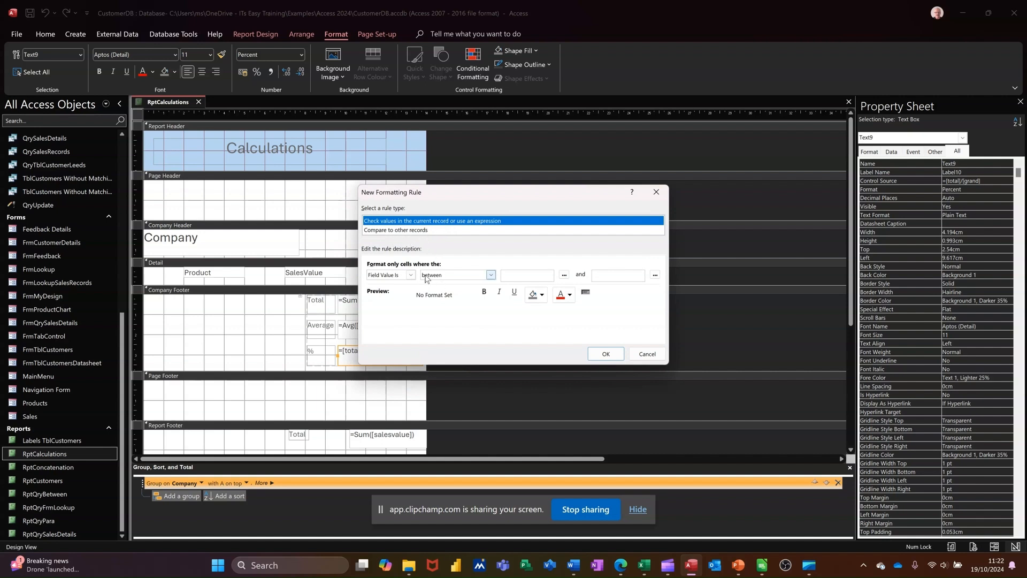
left_click(489, 275)
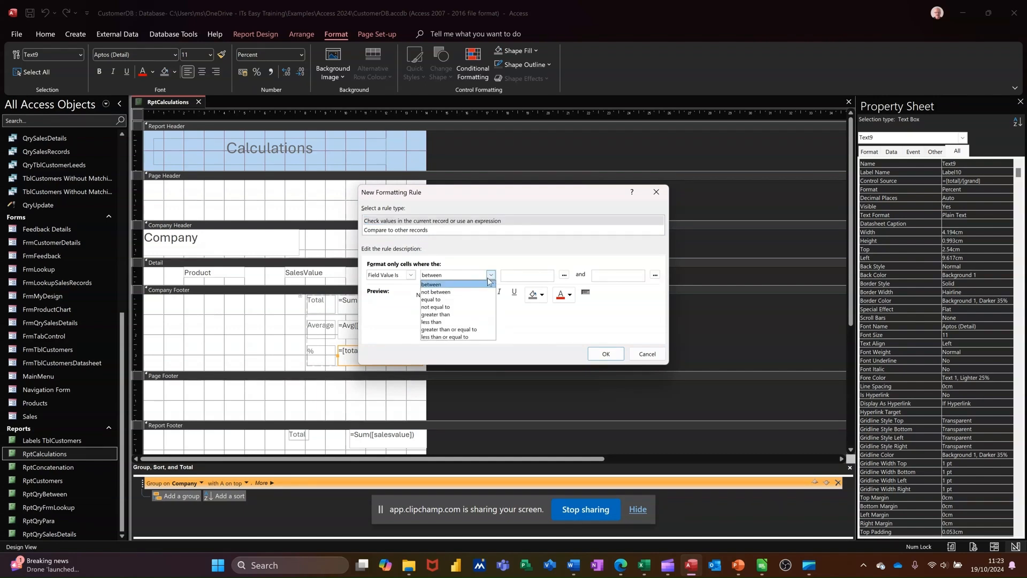
left_click(446, 330)
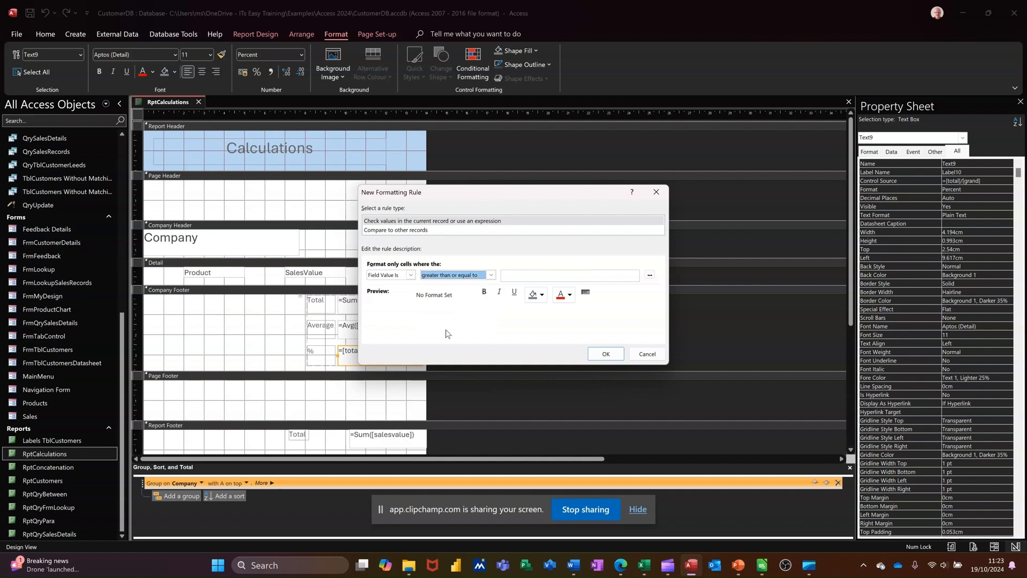
left_click(530, 277)
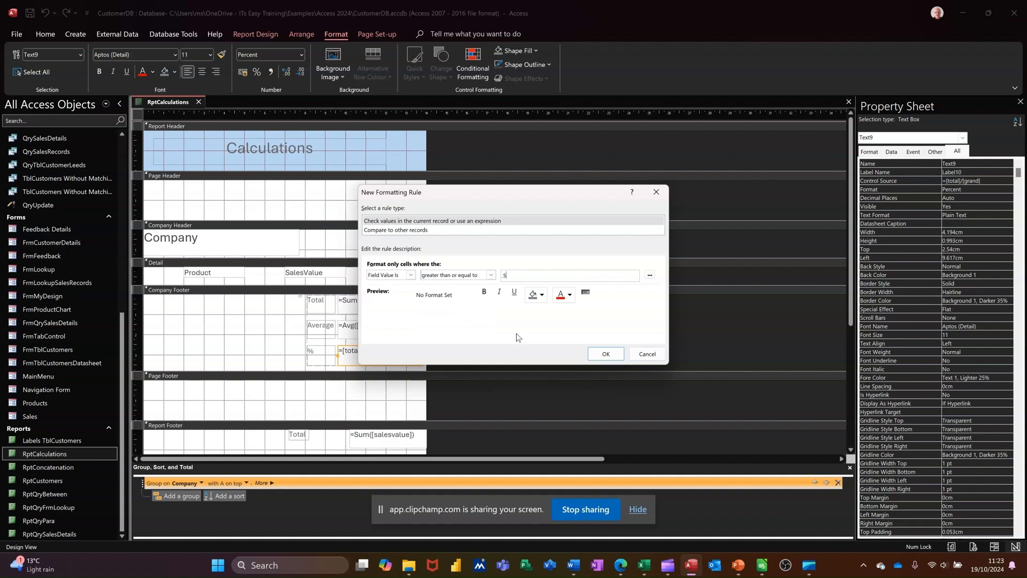
left_click(544, 296)
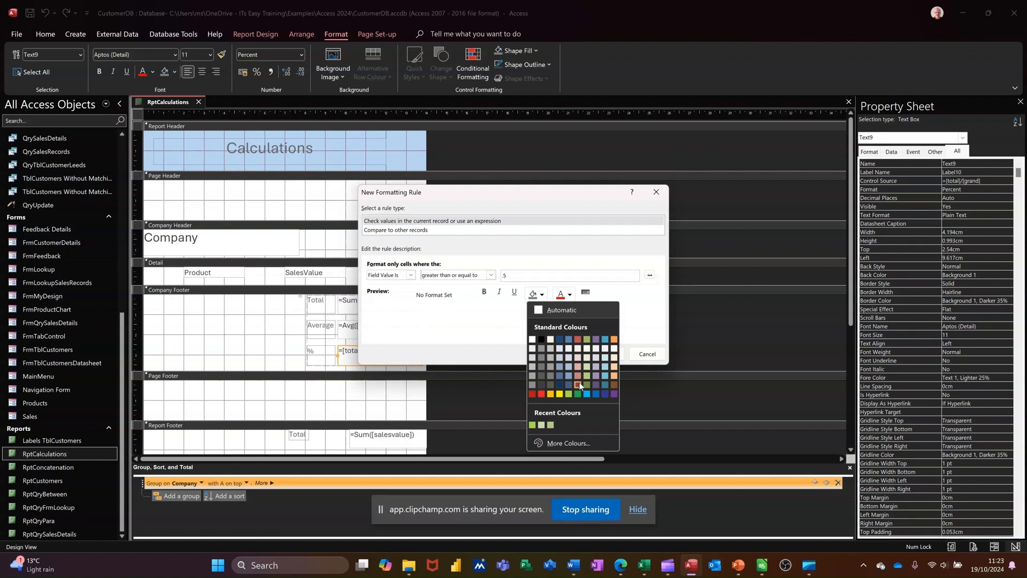
left_click(569, 394)
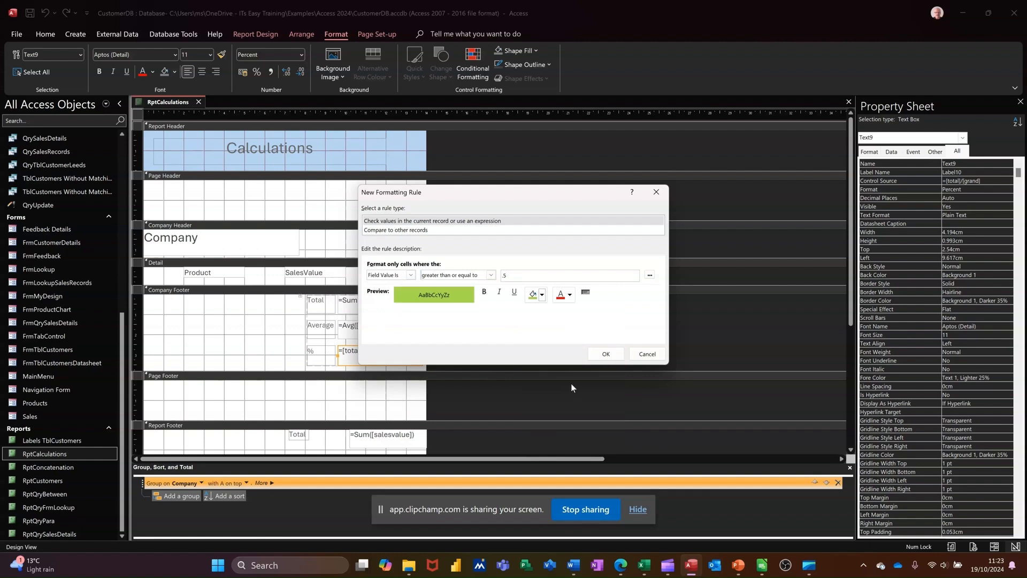
left_click(597, 354)
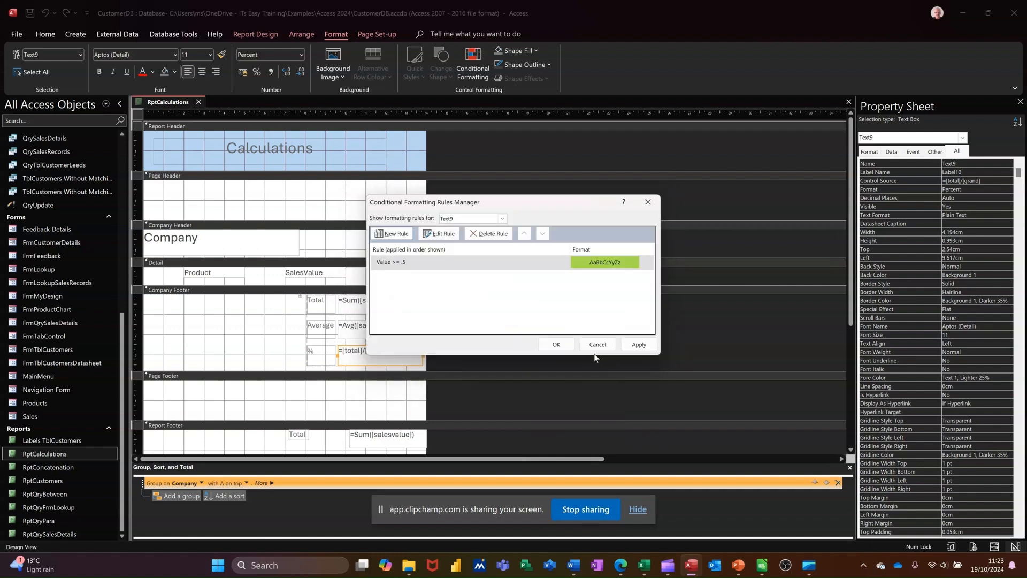
left_click(556, 345)
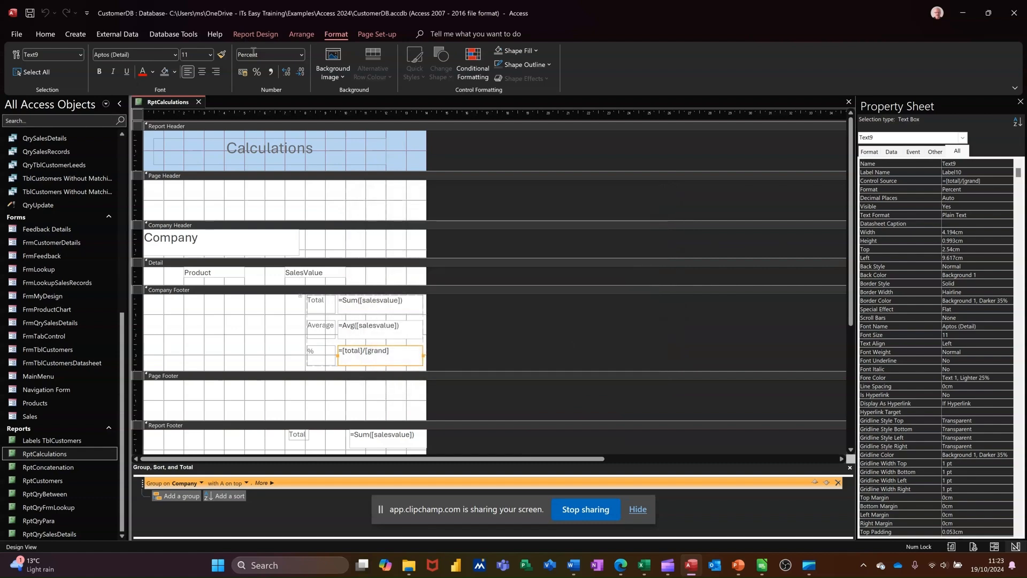
Display the report in Report View and check the formatting of the companies' percentages
left_click(249, 36)
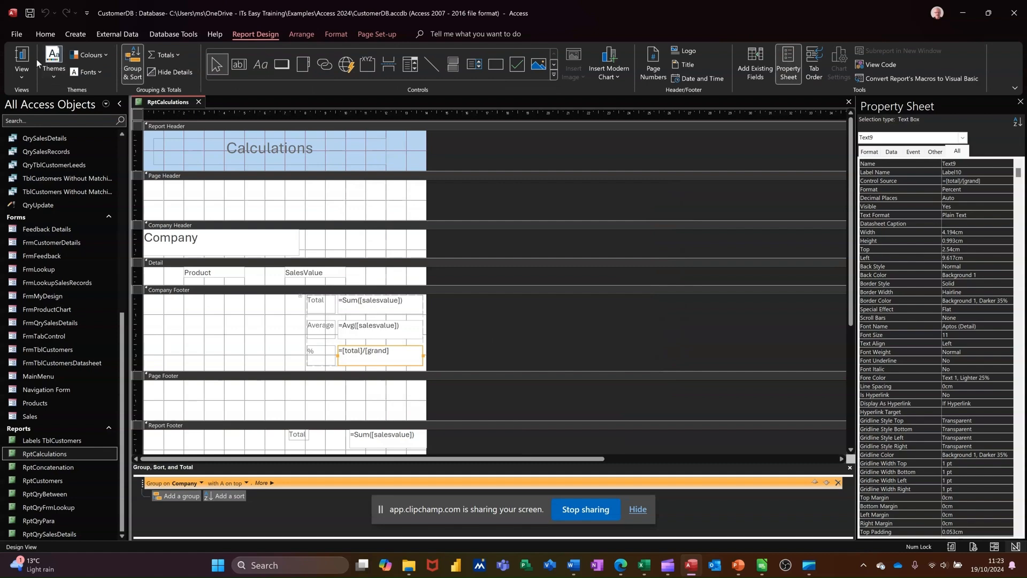
left_click(21, 54)
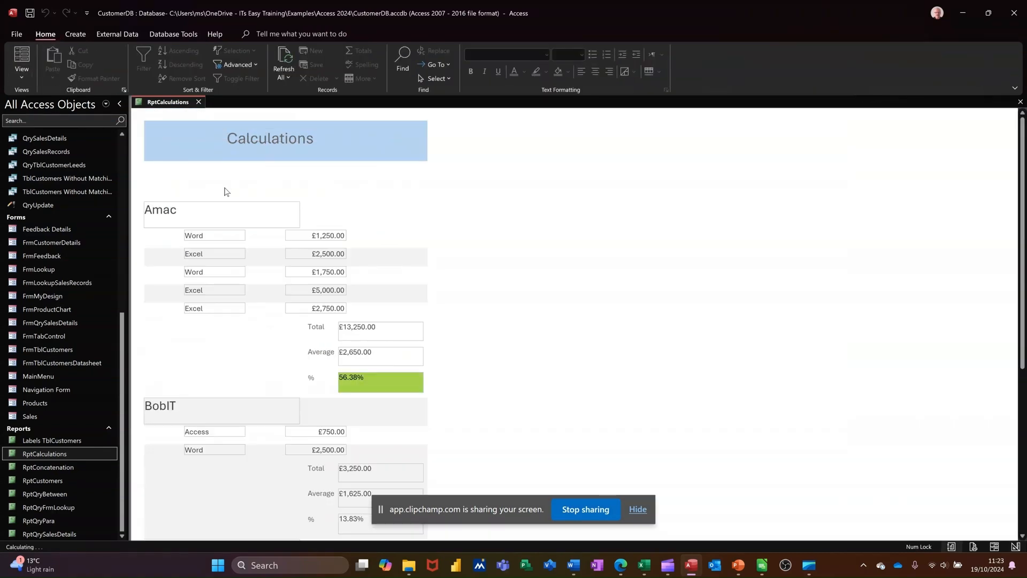
scroll(416, 333, "down", 3)
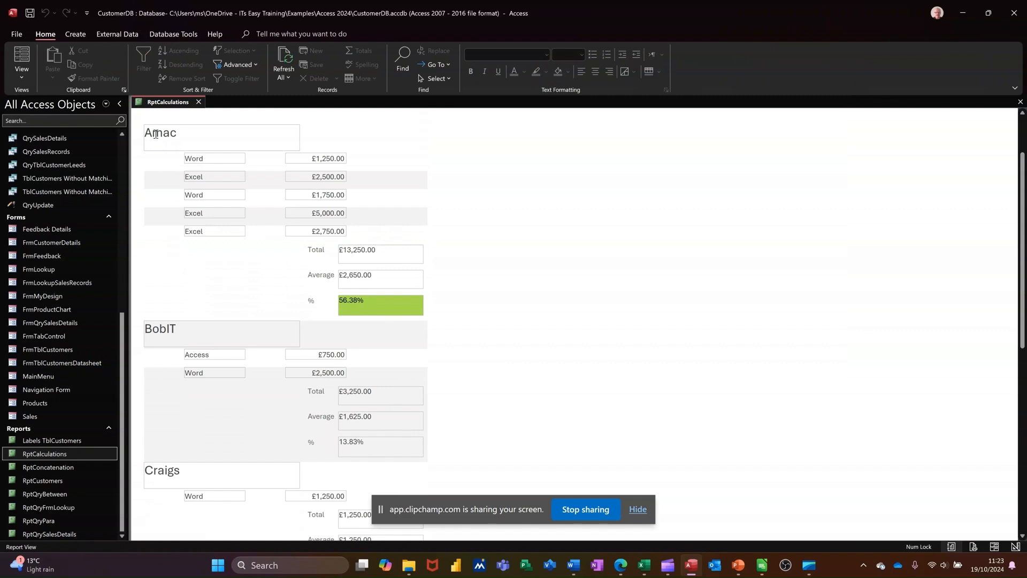
Return the report to Design View and reopen the % text box's conditional formatting rules
left_click(29, 81)
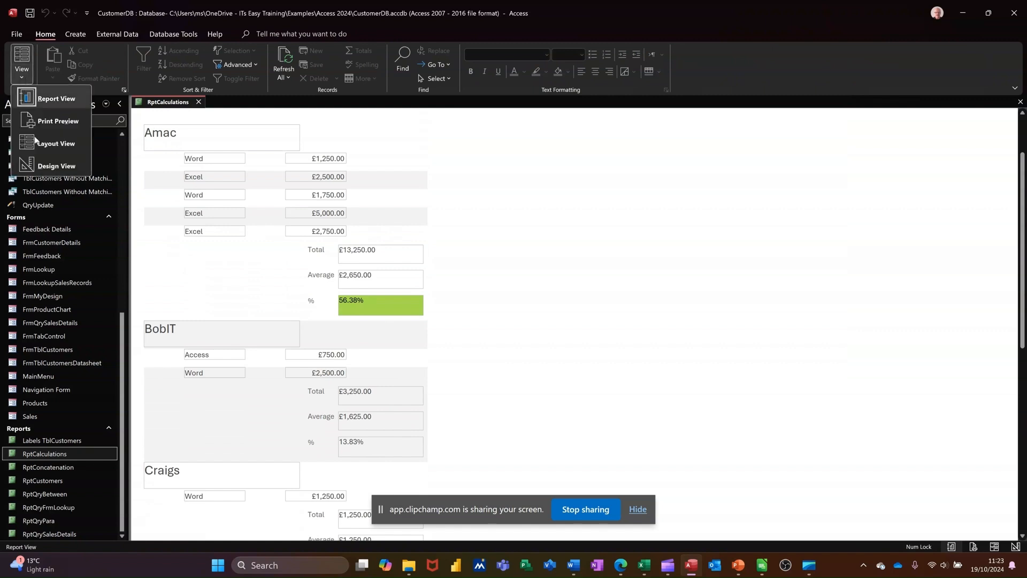
left_click(39, 167)
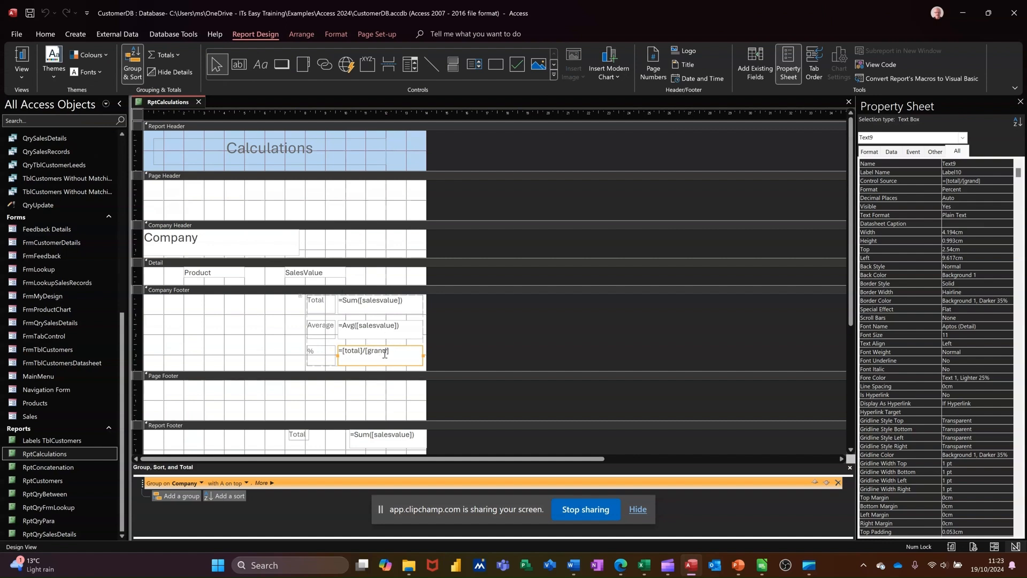
left_click(343, 34)
left_click(472, 68)
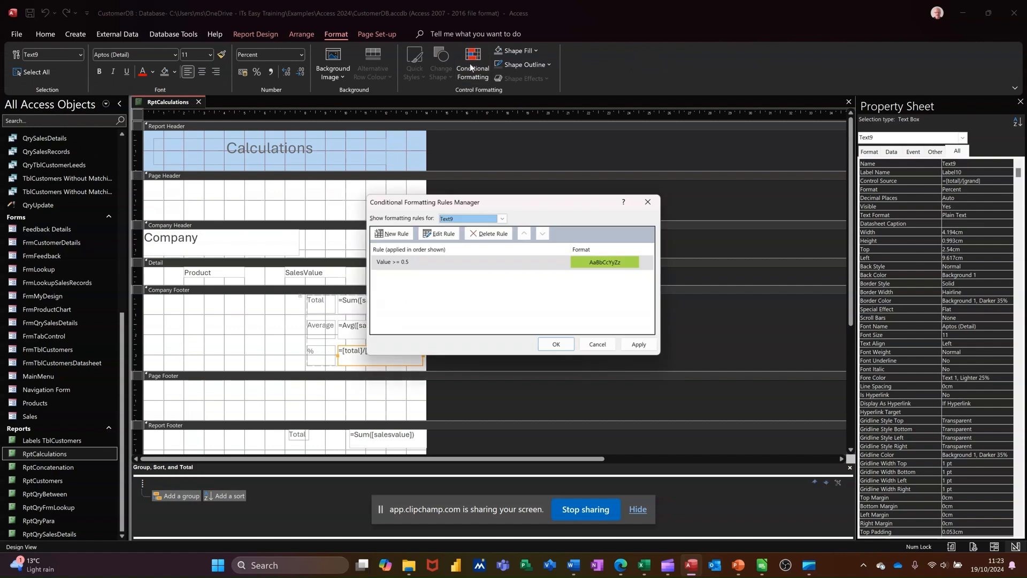
Add a second formatting rule that gives field values less than .5 a red background, and apply it
left_click(393, 233)
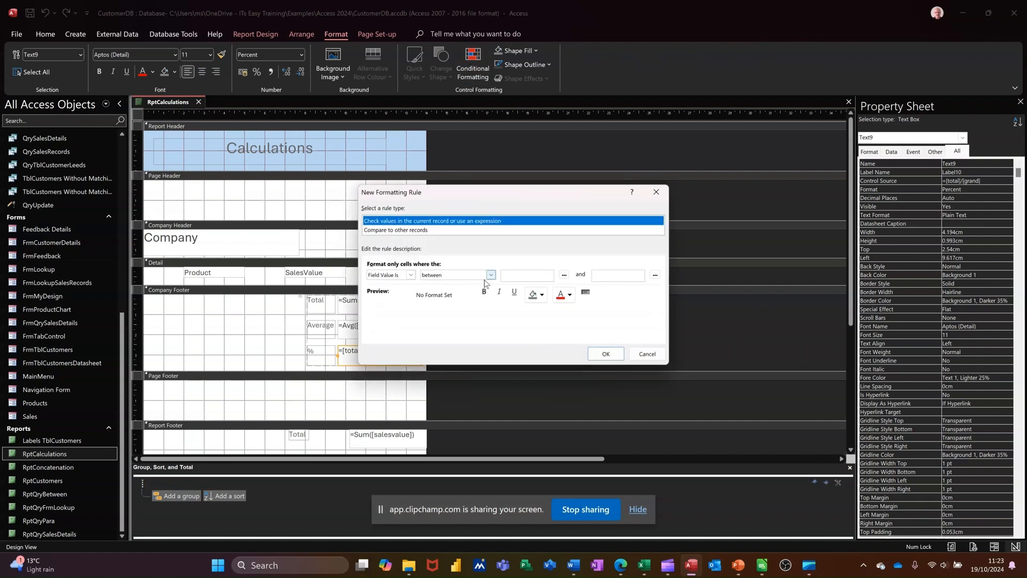
left_click(491, 276)
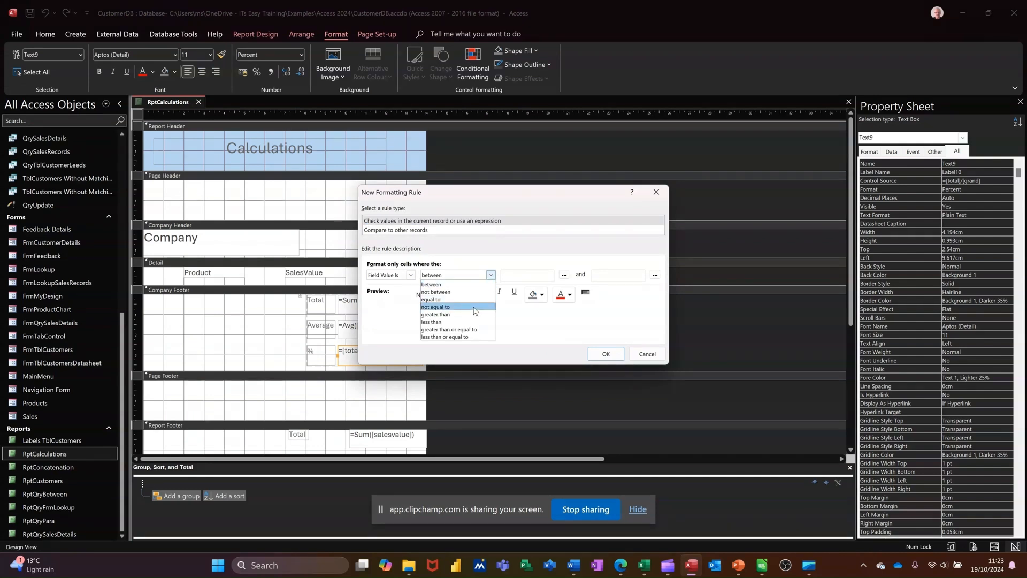
left_click(469, 322)
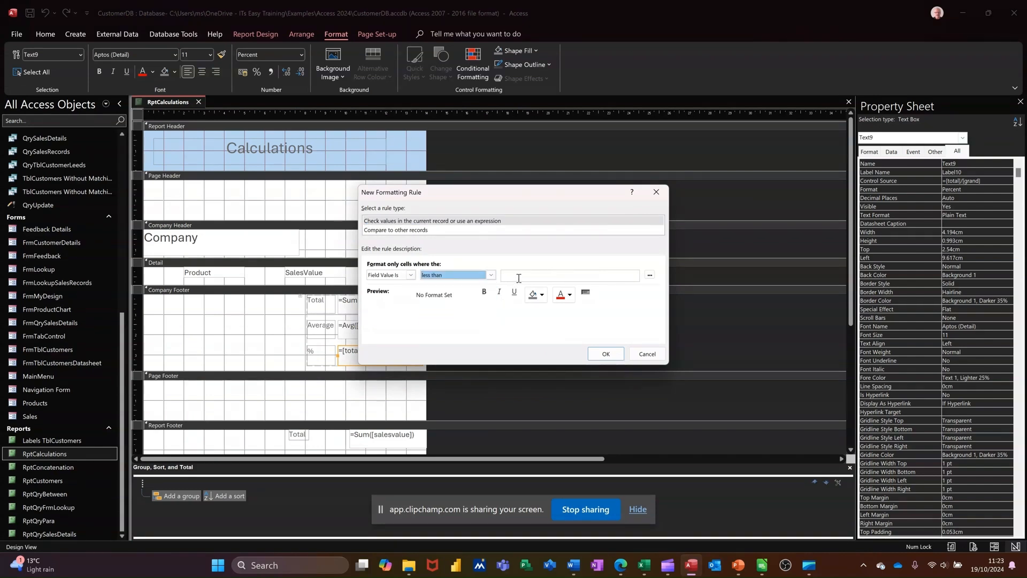
left_click(518, 276)
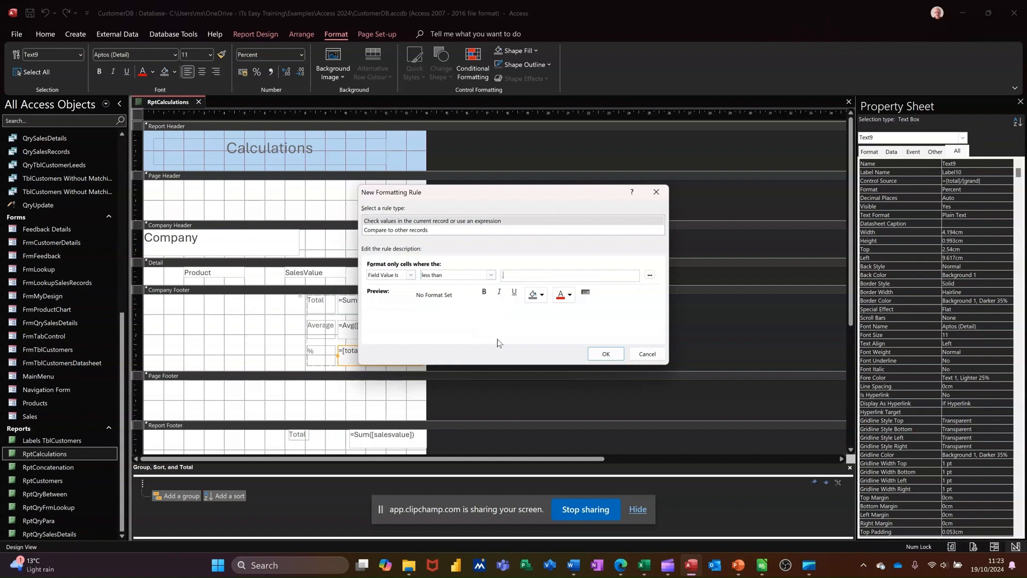
left_click(542, 294)
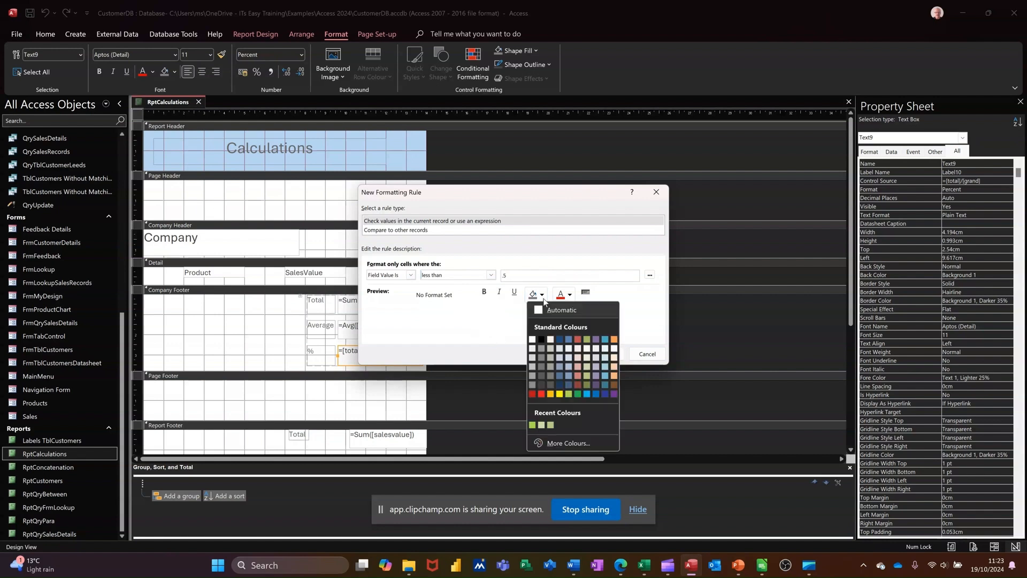
left_click(542, 394)
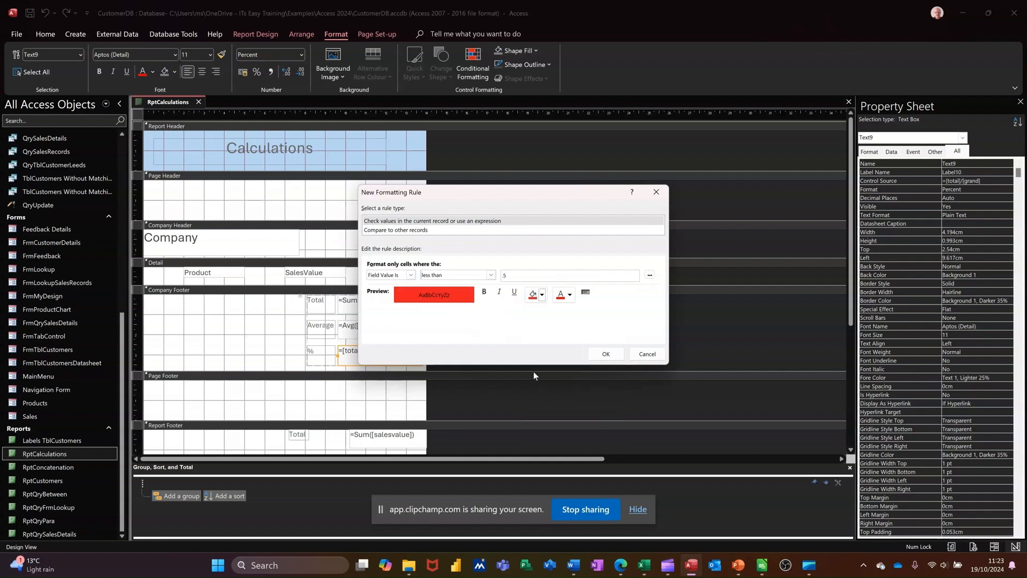
left_click(597, 356)
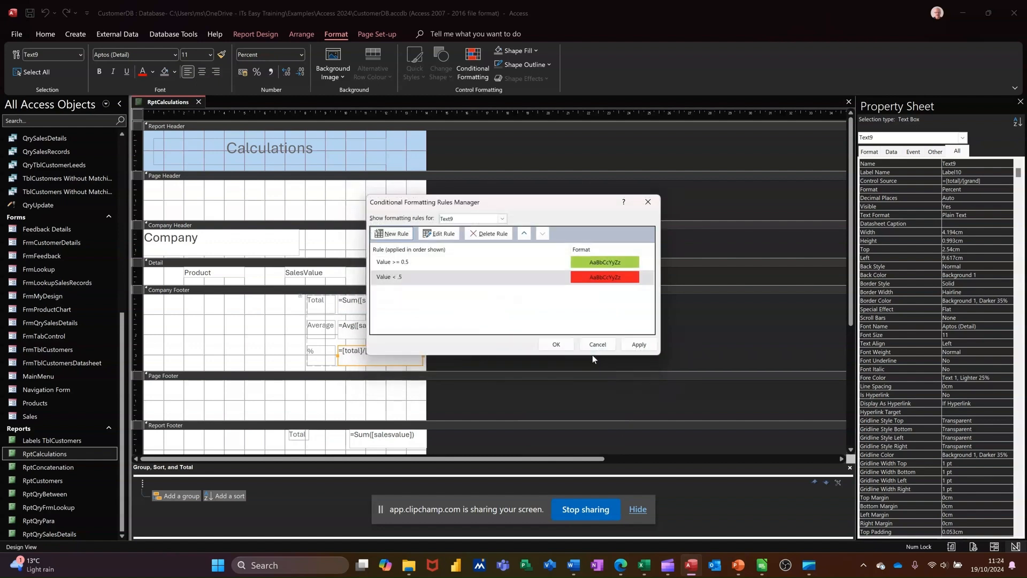
left_click(557, 345)
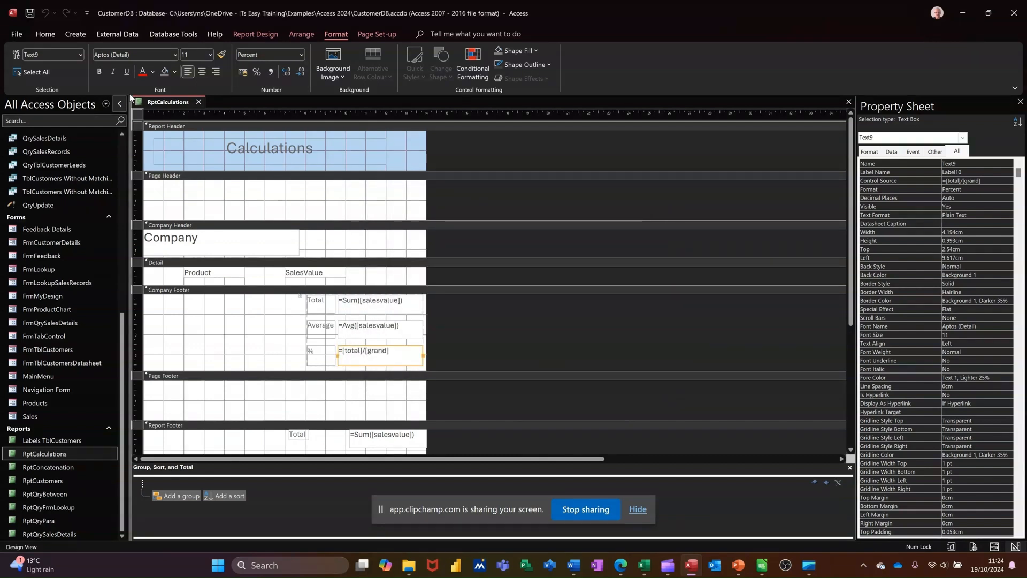
Display the report in Report View and examine the percentage colours for each company under both rules
left_click(241, 36)
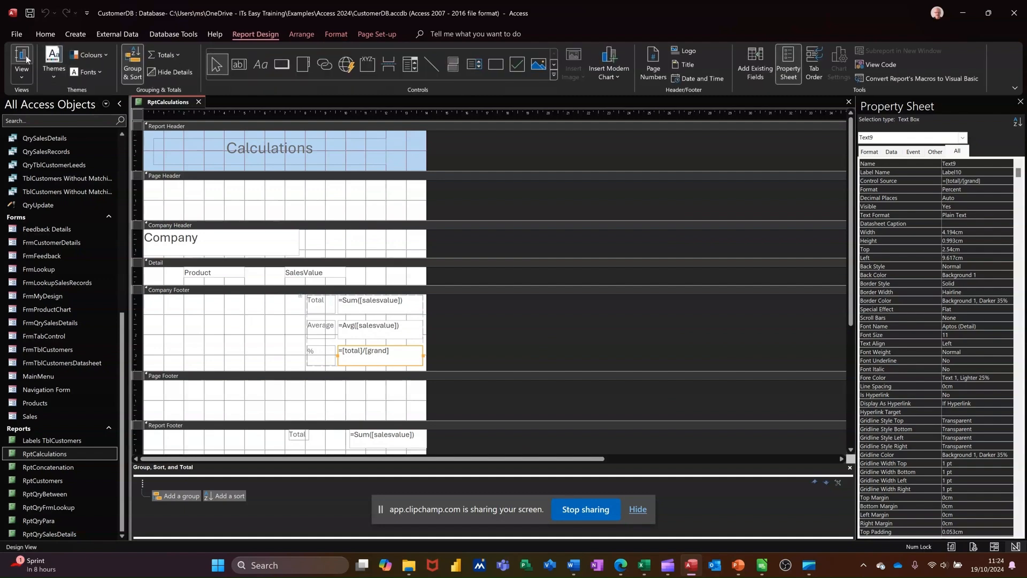
left_click(23, 57)
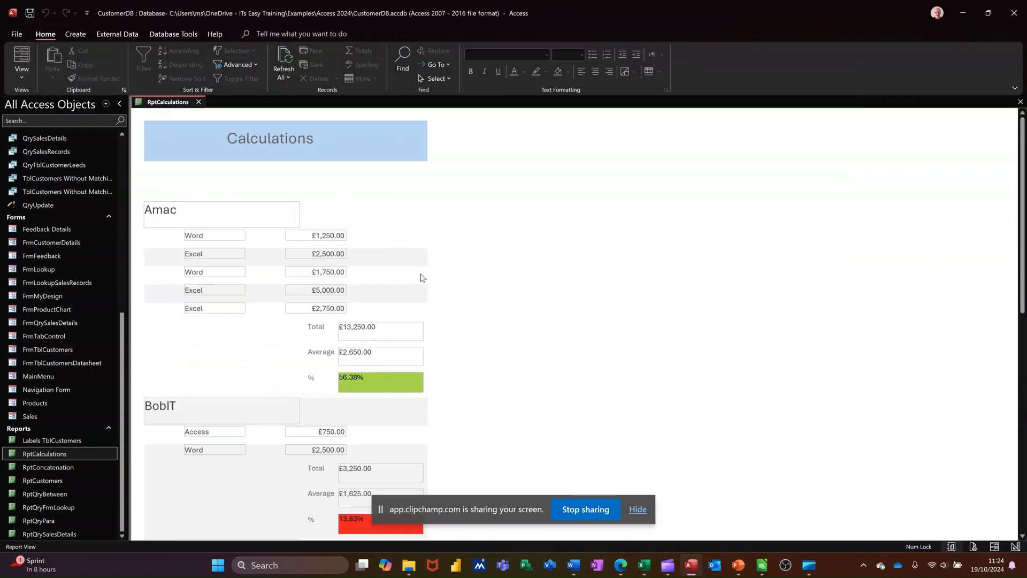
scroll(423, 277, "down", 3)
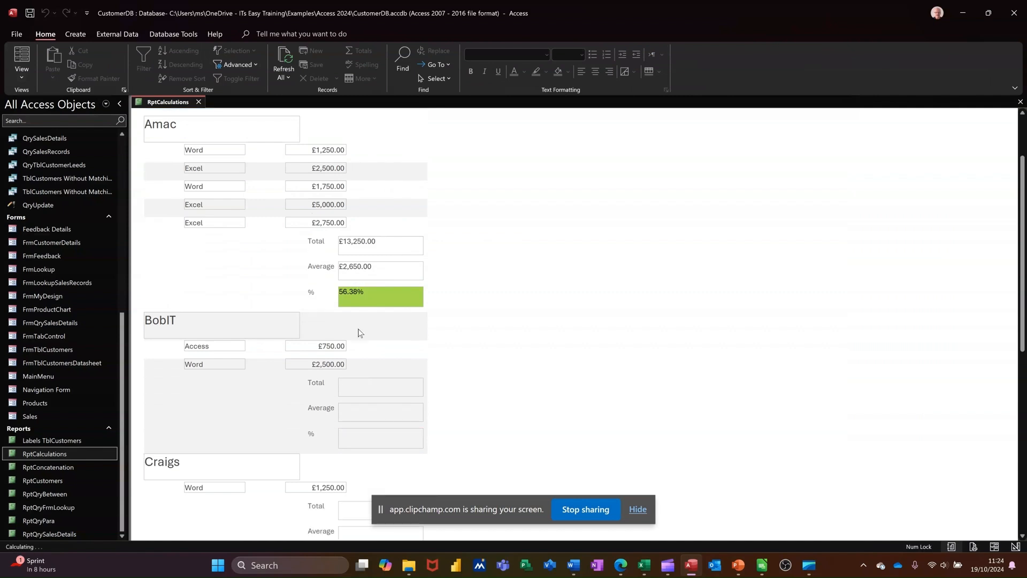
scroll(359, 333, "down", 4)
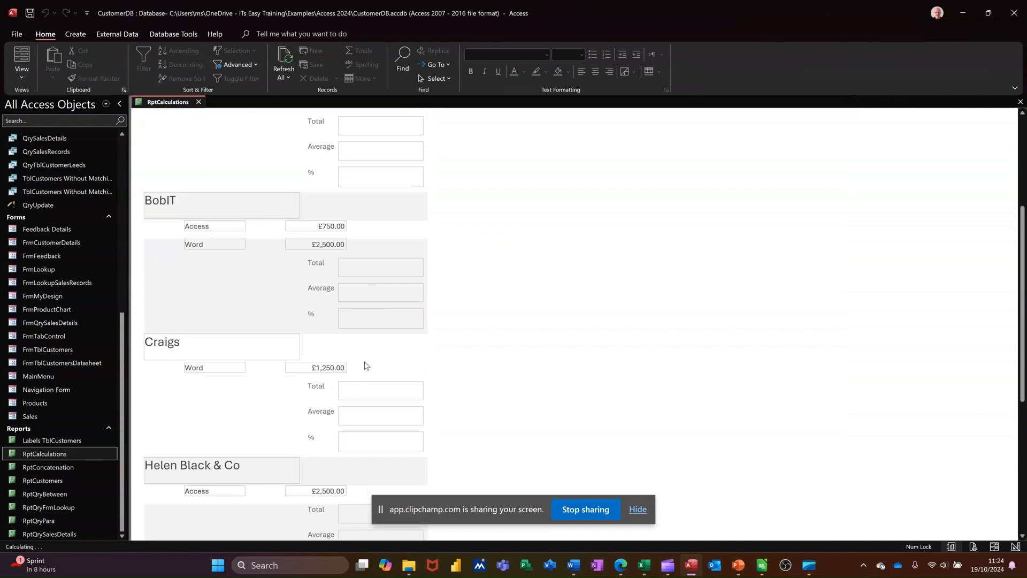
scroll(365, 362, "down", 2)
scroll(367, 339, "up", 1)
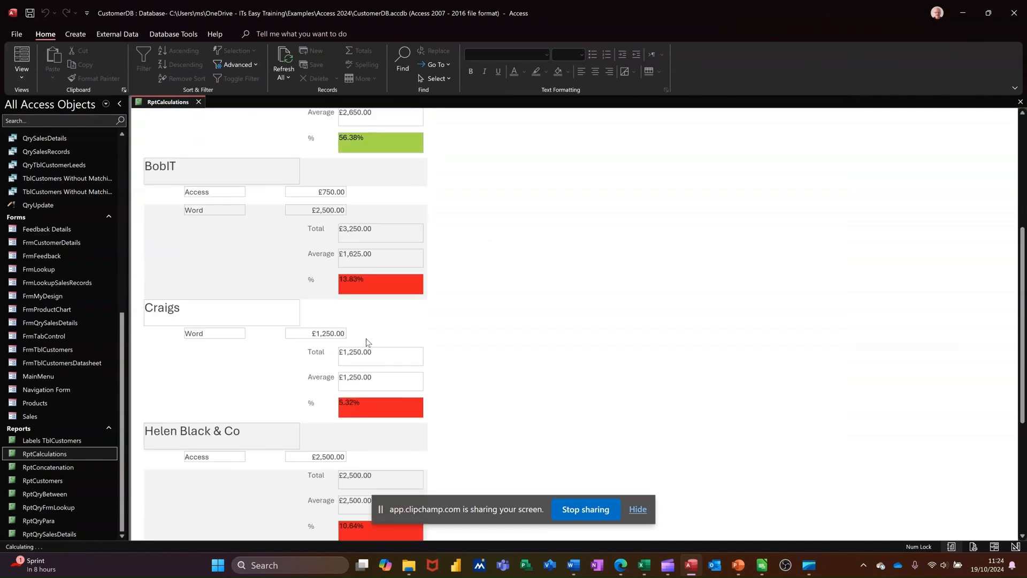
scroll(367, 342, "up", 1)
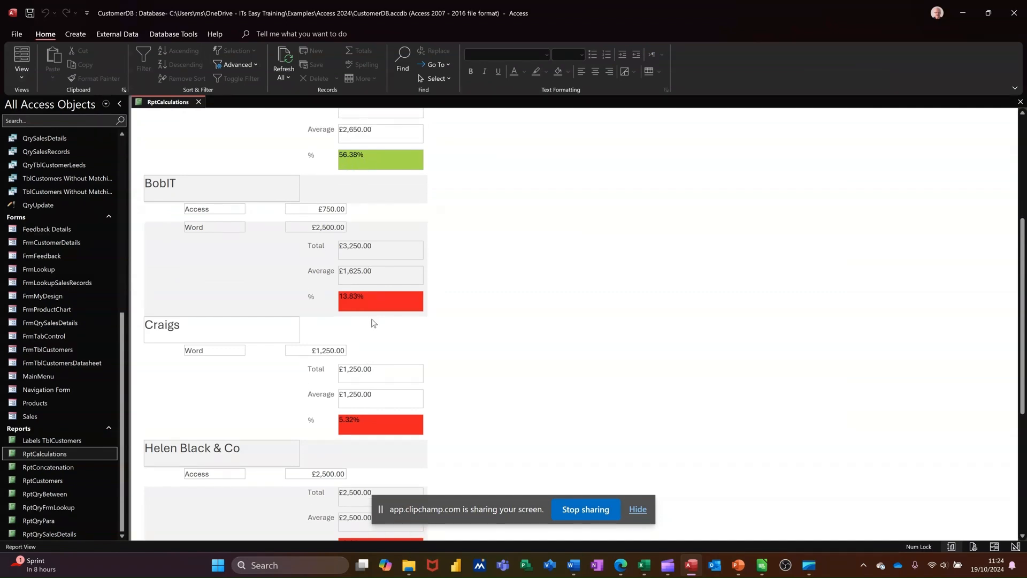
scroll(423, 332, "up", 2)
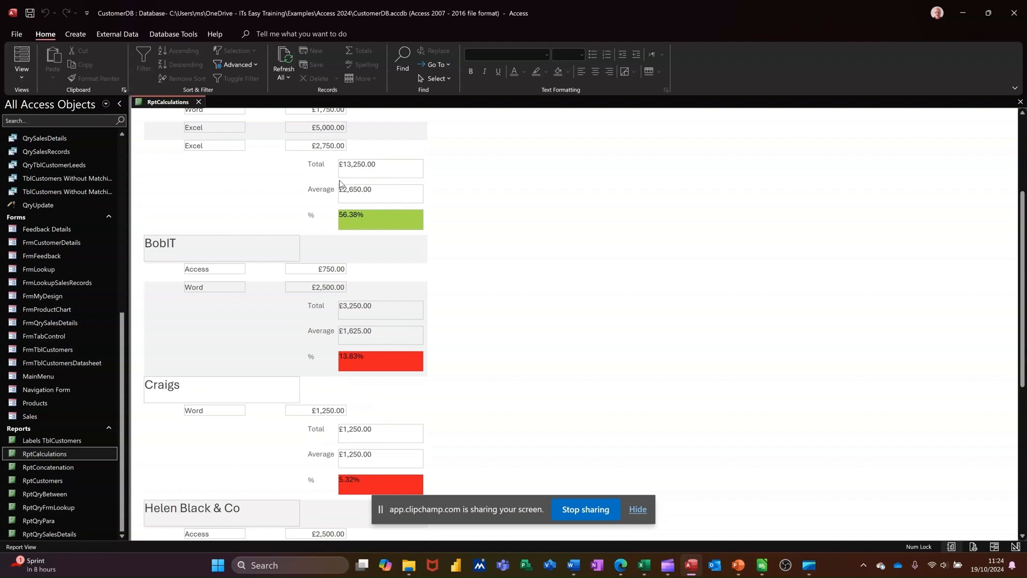
scroll(329, 187, "up", 2)
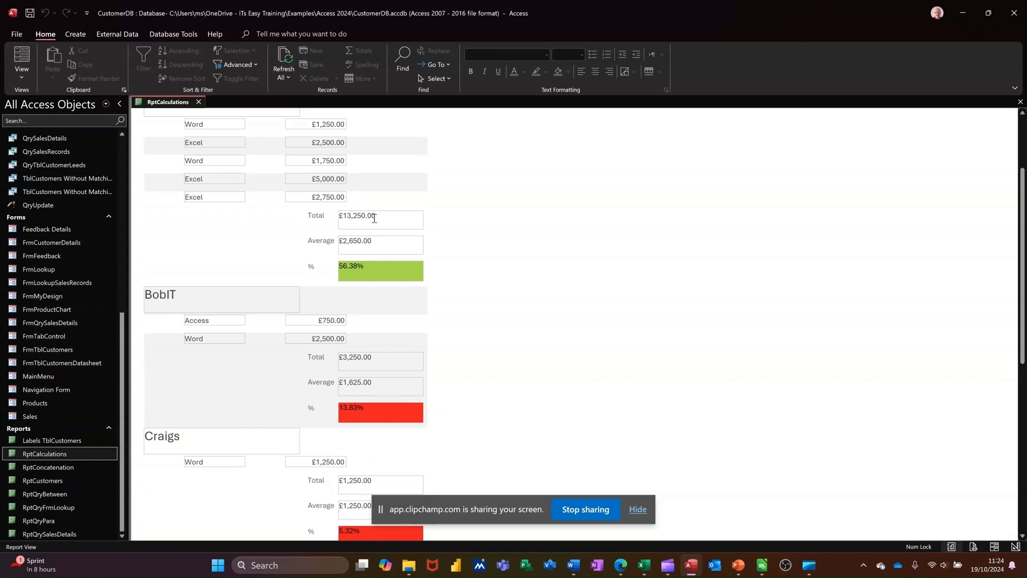
Return the report to Design View and open the conditional formatting rules for the Total text box in the Company Footer
left_click(21, 74)
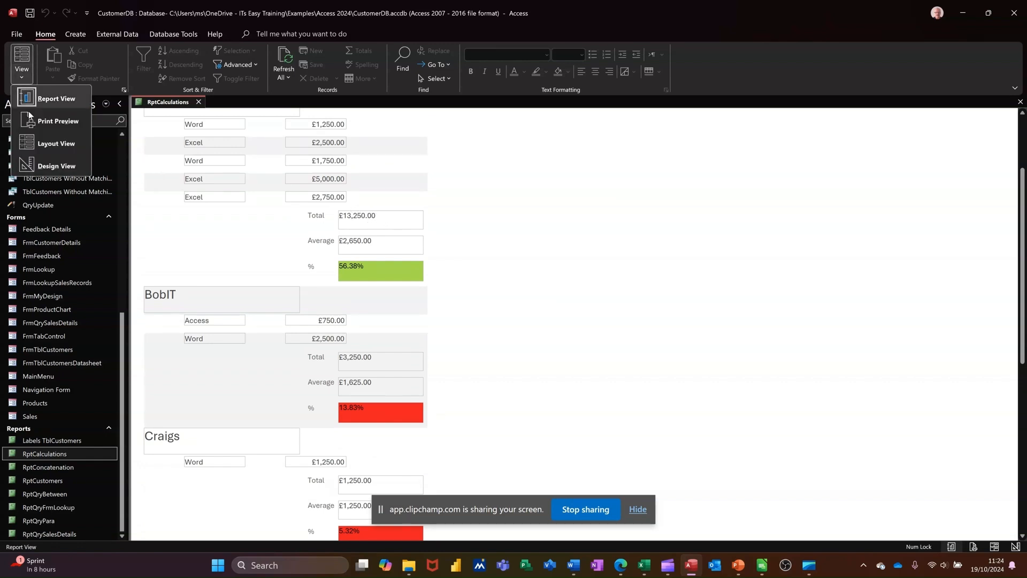
left_click(47, 163)
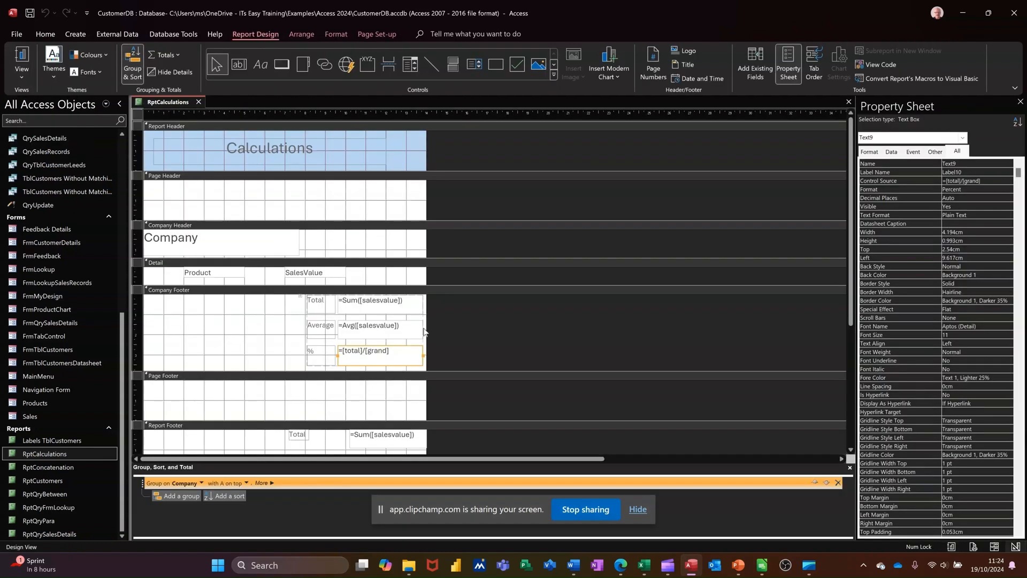
left_click(390, 310)
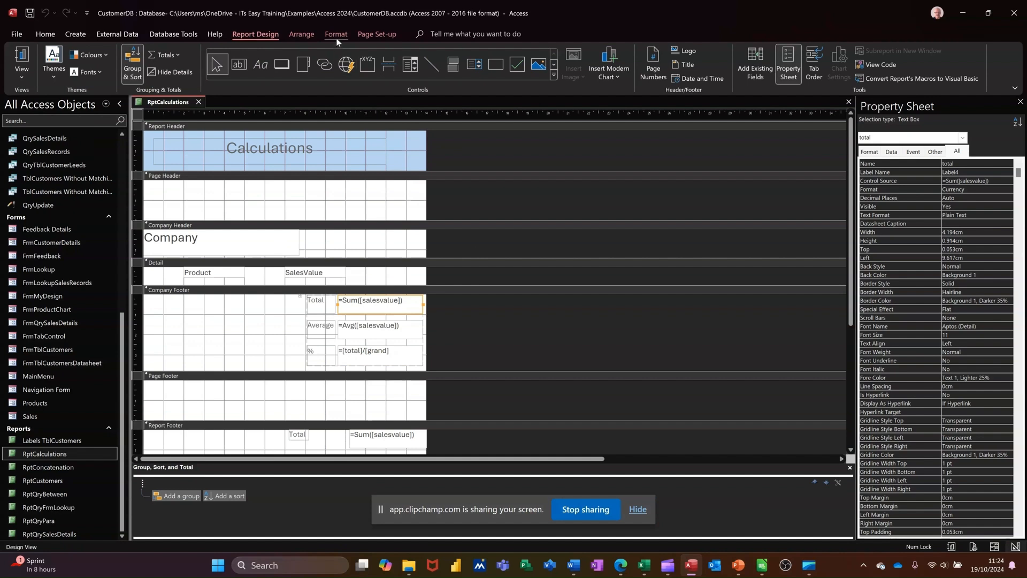
left_click(336, 35)
left_click(474, 63)
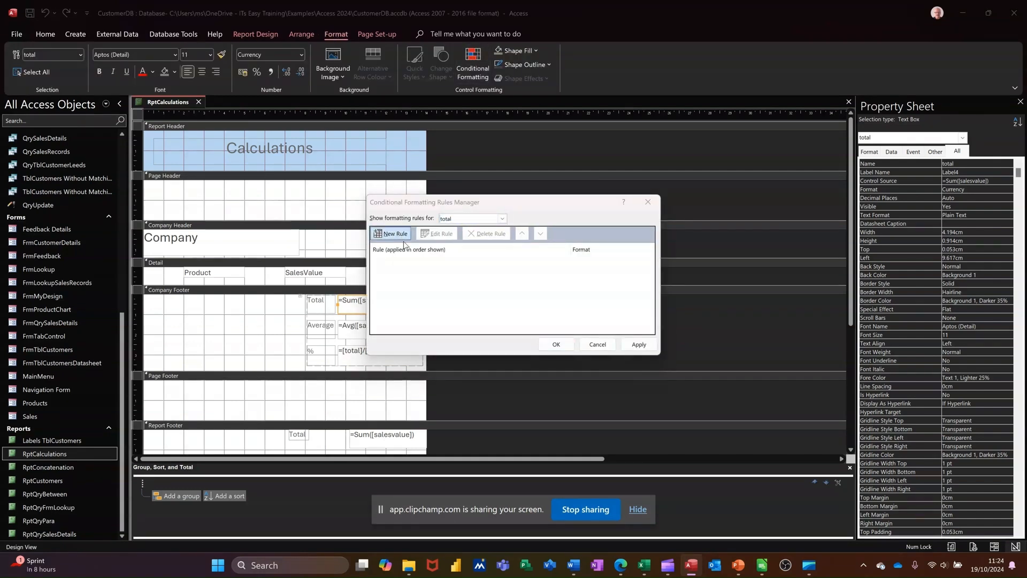
Add a formatting rule to the company Total that gives field values greater than 10000 a green background
left_click(393, 234)
left_click(490, 276)
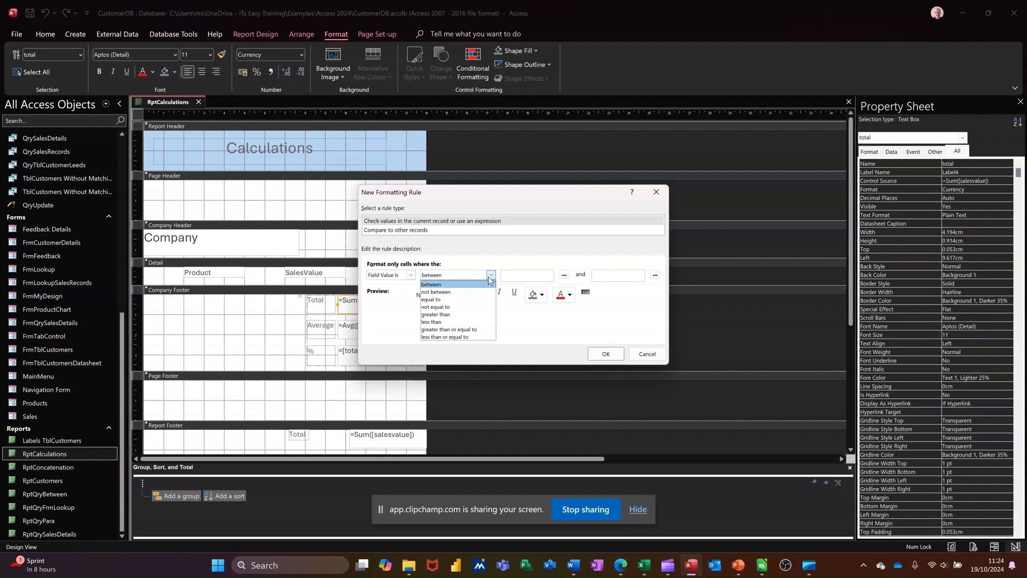
left_click(464, 314)
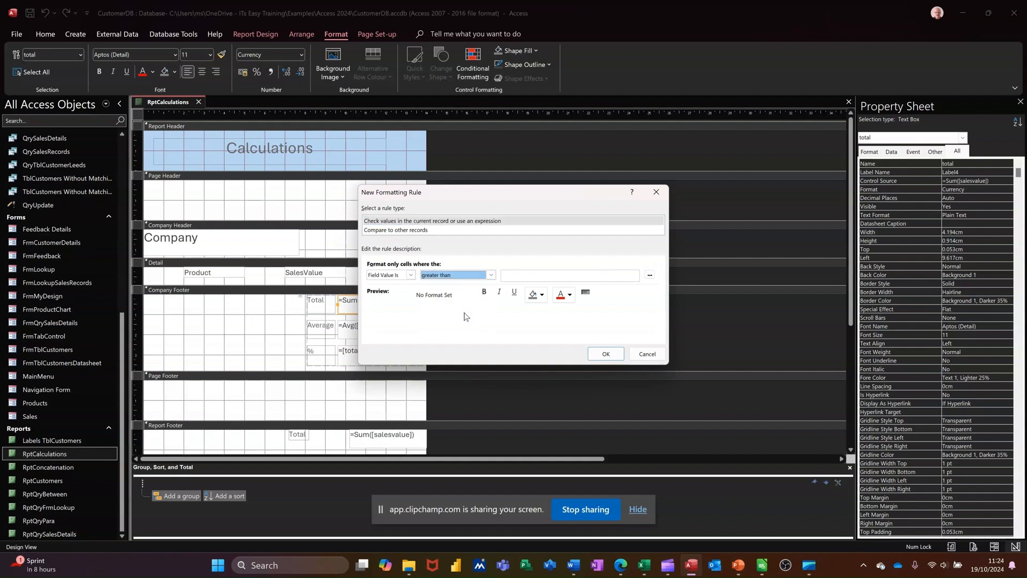
left_click(530, 277)
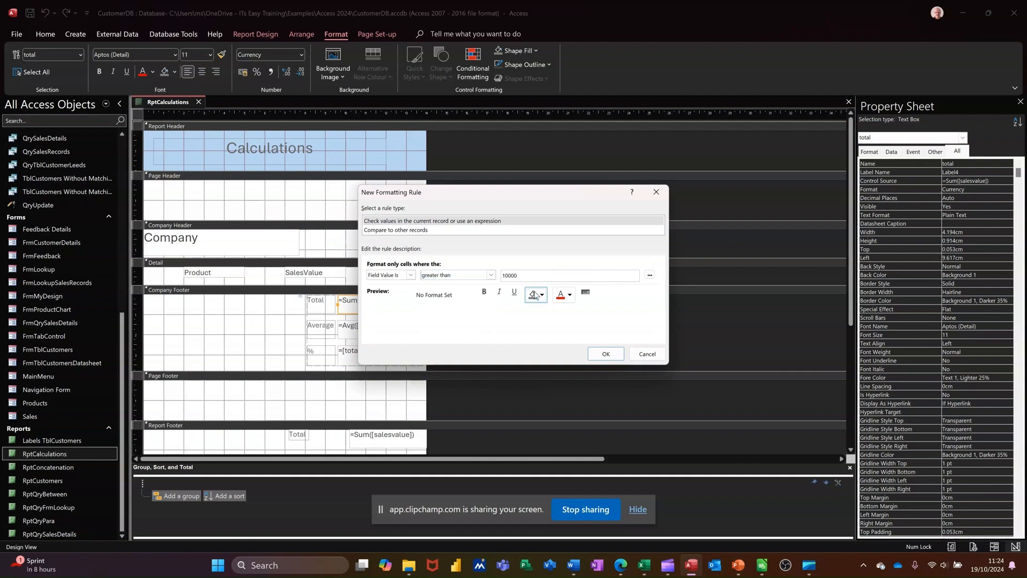
left_click(535, 295)
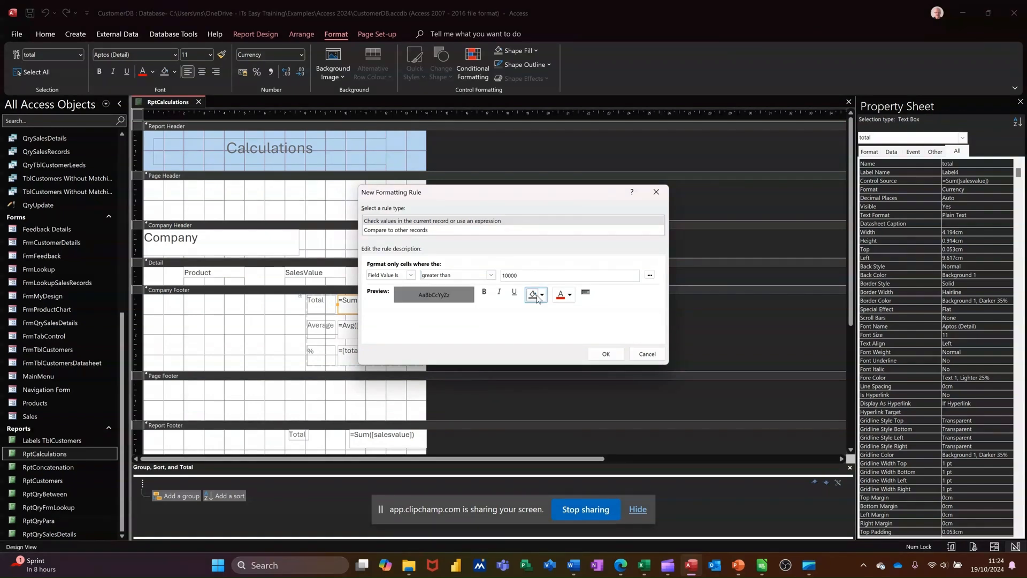
left_click(541, 295)
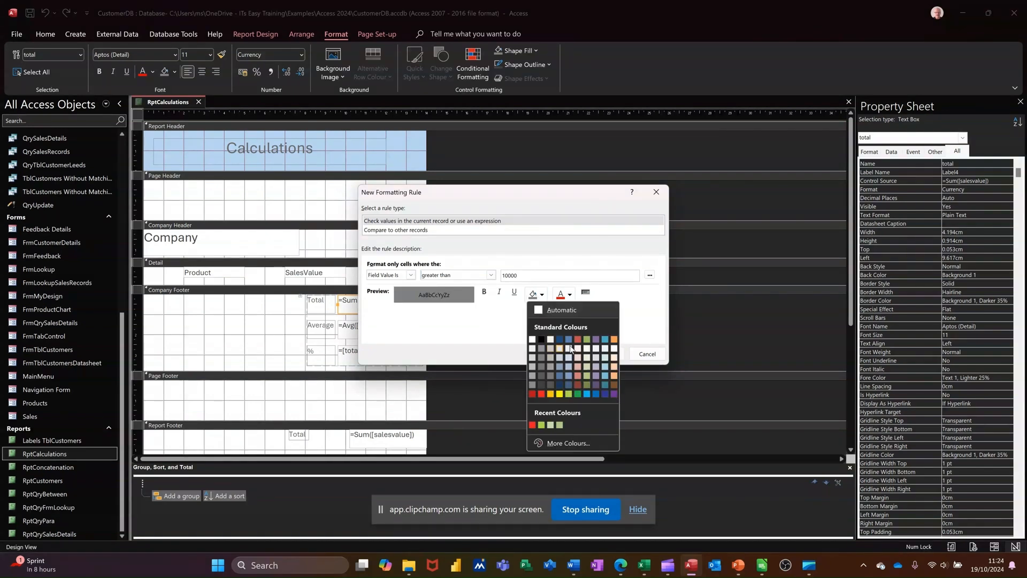
left_click(571, 396)
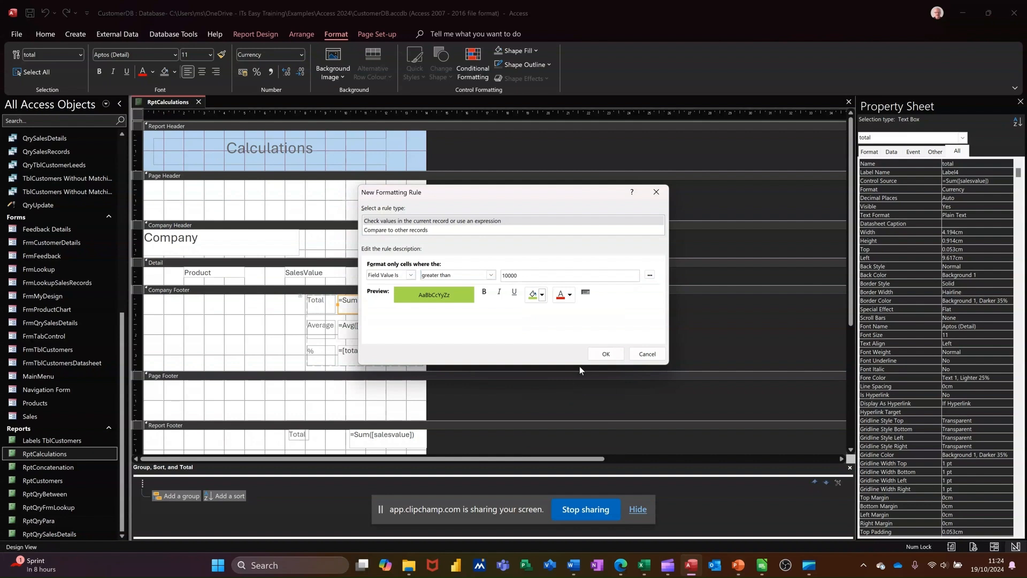
left_click(600, 354)
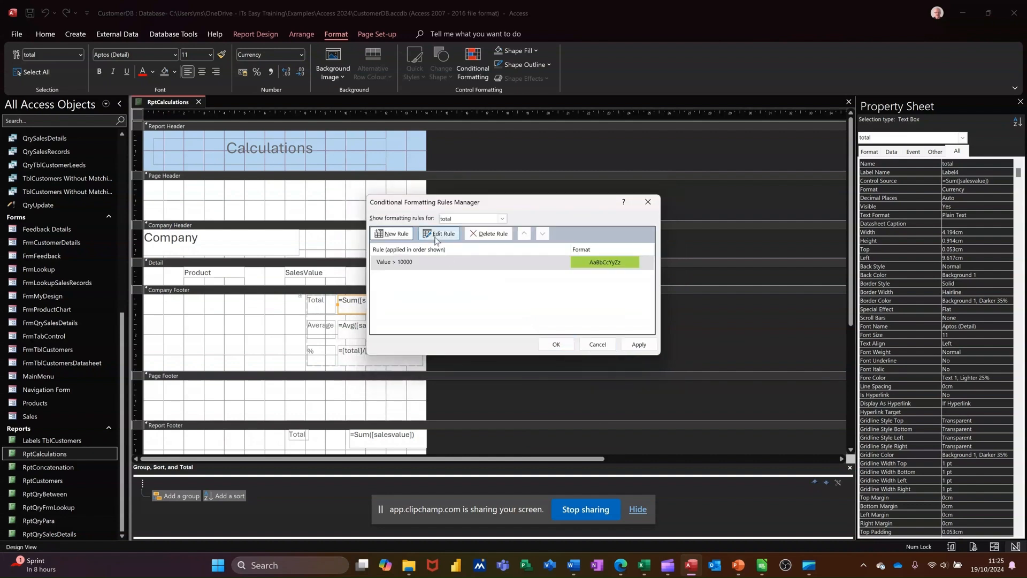
Add a second rule giving company totals less than or equal to 10000 an orange background, and apply both rules
left_click(389, 234)
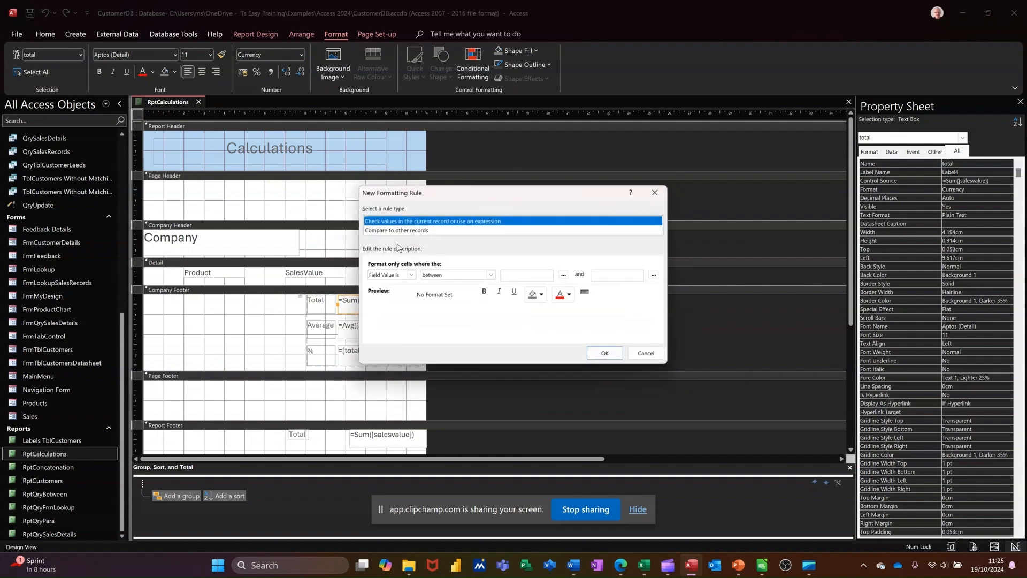
left_click(490, 276)
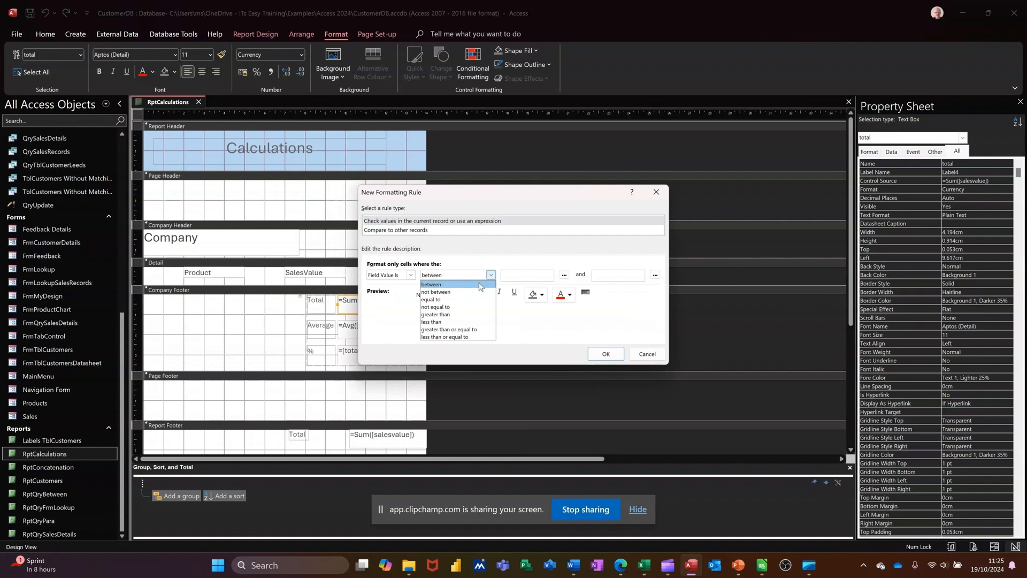
left_click(471, 337)
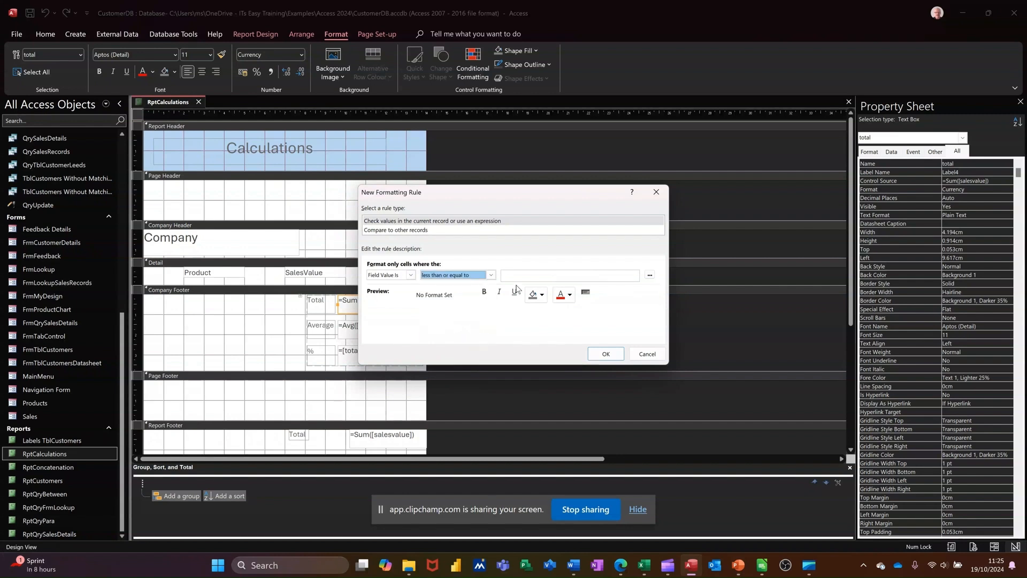
left_click(517, 275)
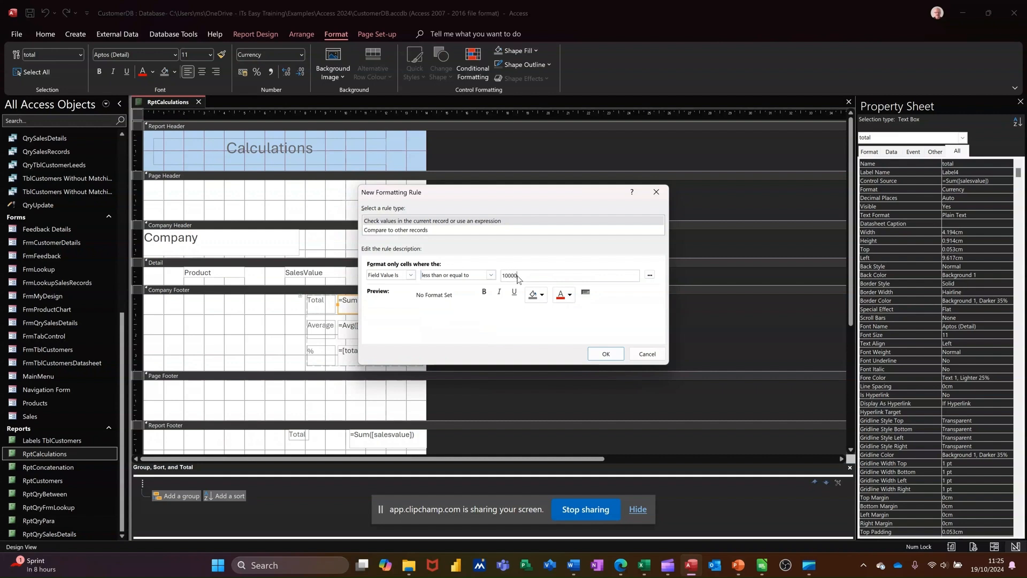
left_click(542, 294)
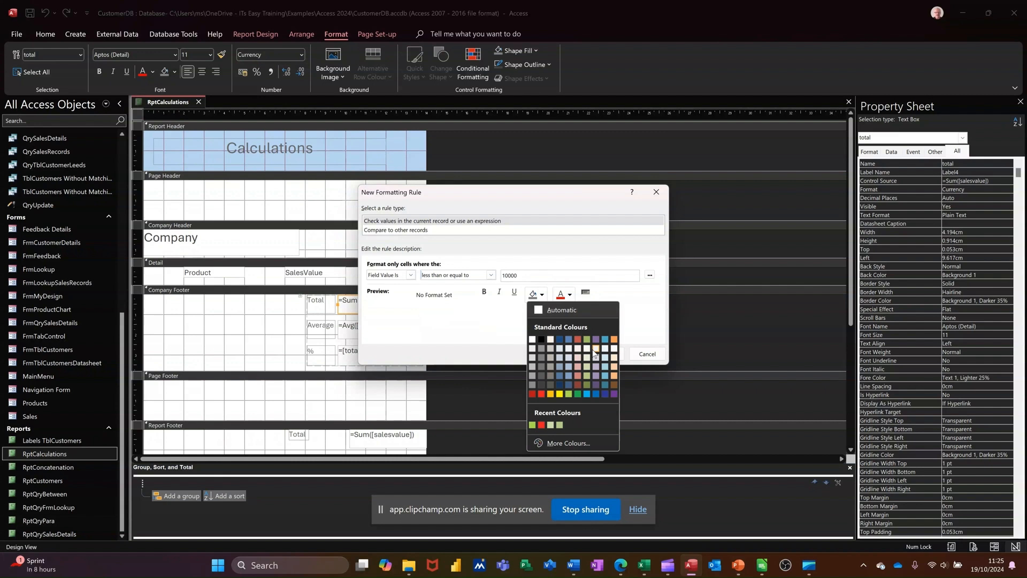
left_click(614, 339)
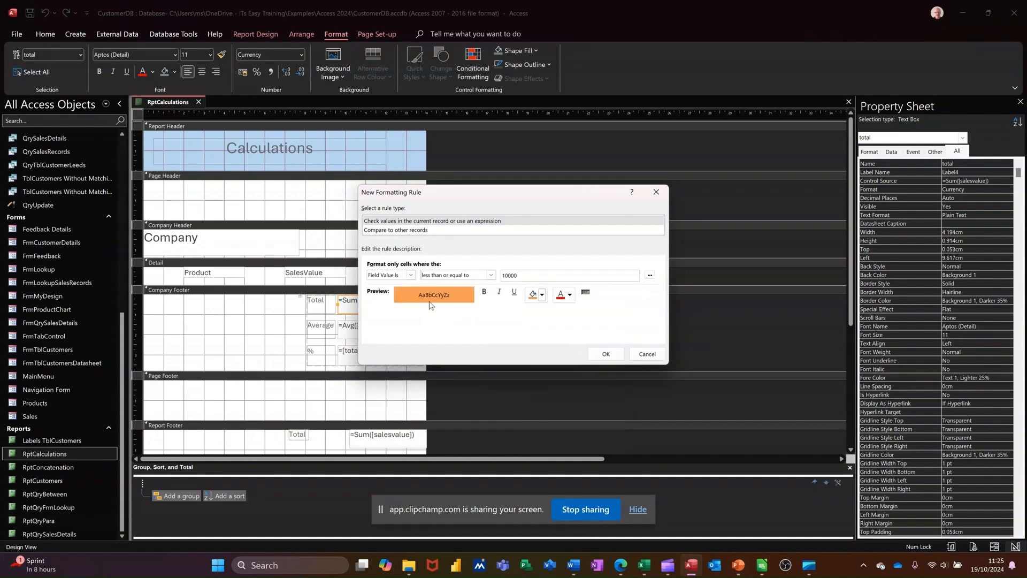
left_click(601, 354)
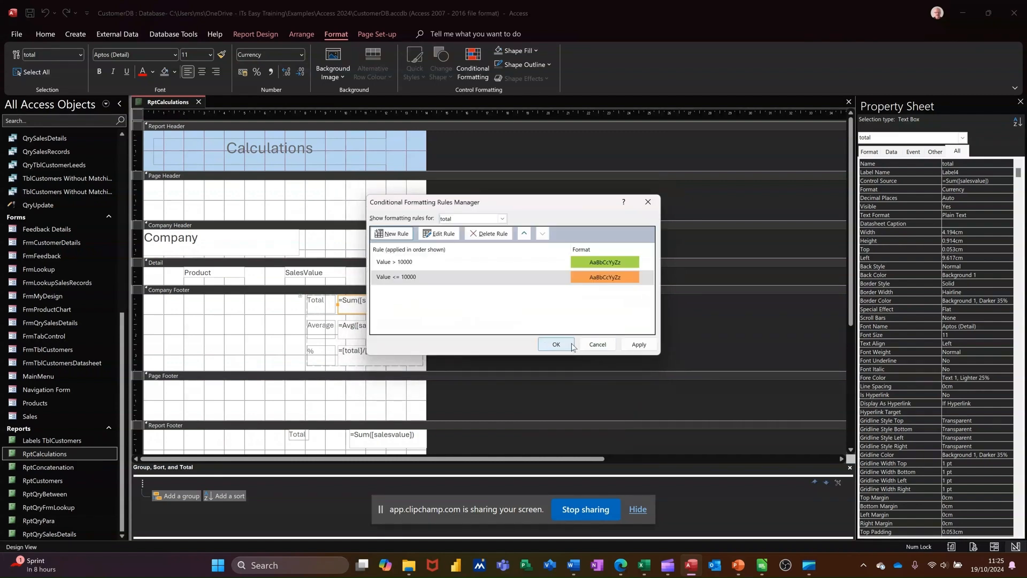
left_click(556, 344)
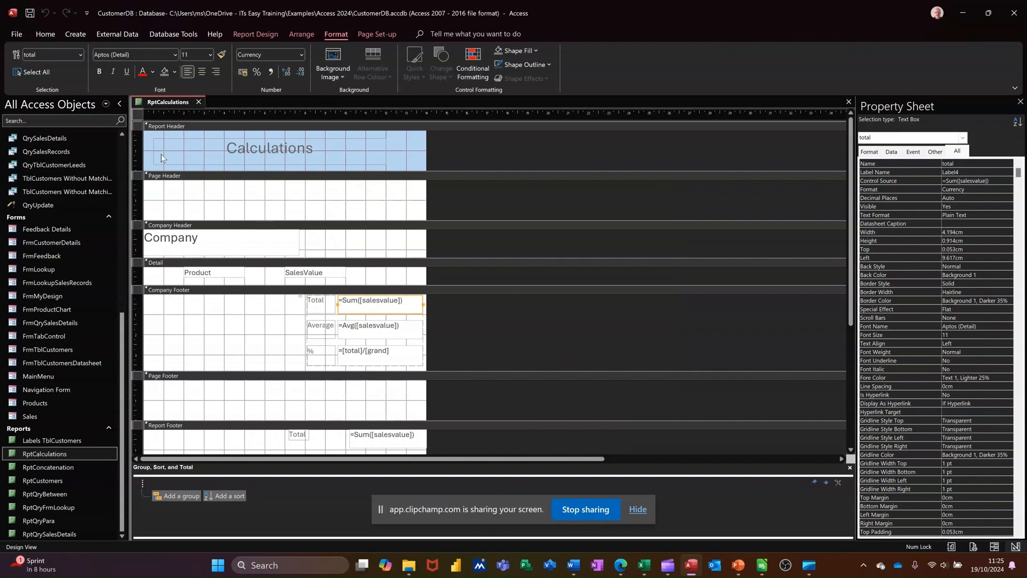
Display the report in Report View and examine the colours of each company's total and percentage
left_click(239, 39)
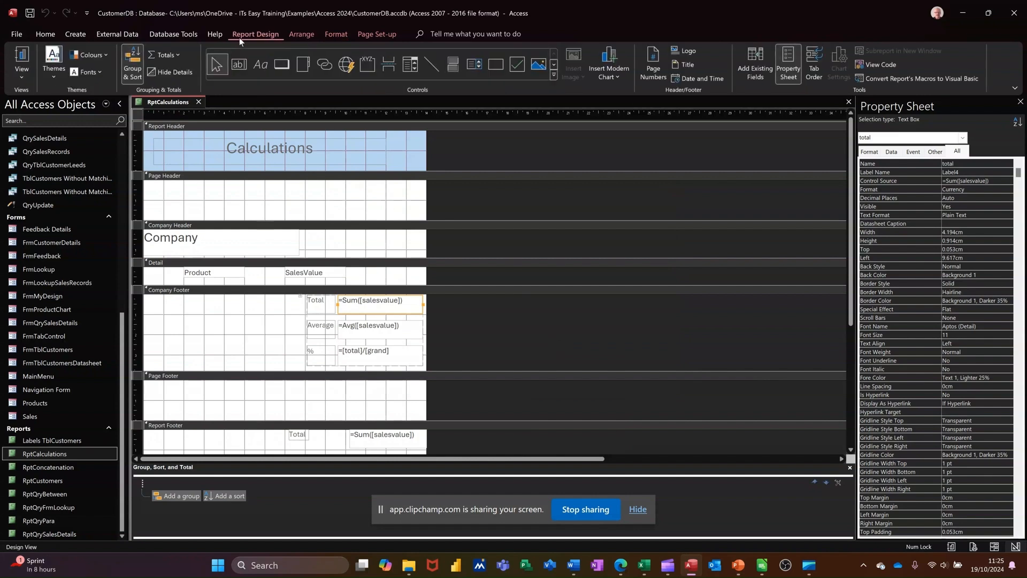
left_click(22, 59)
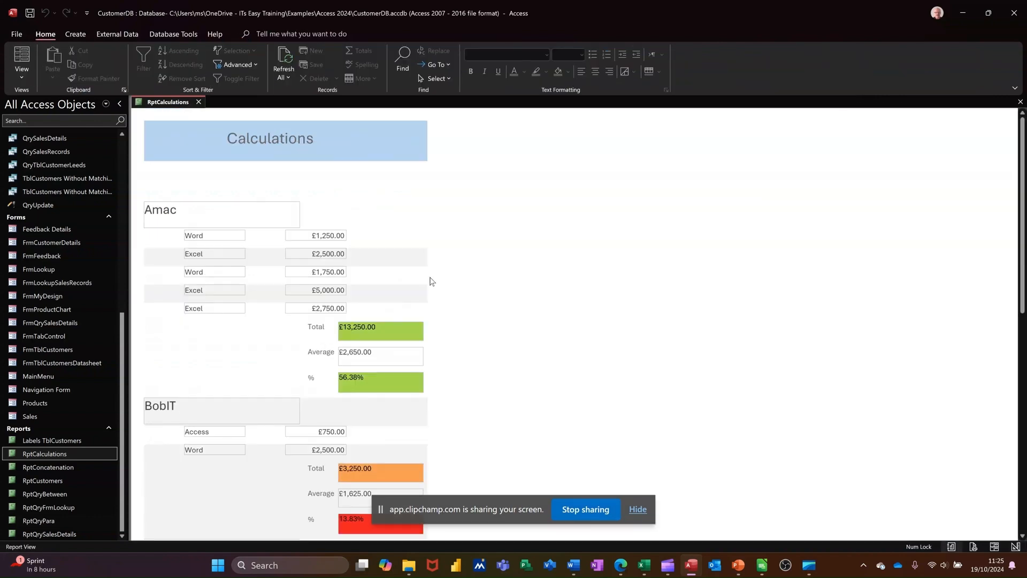
scroll(423, 278, "down", 2)
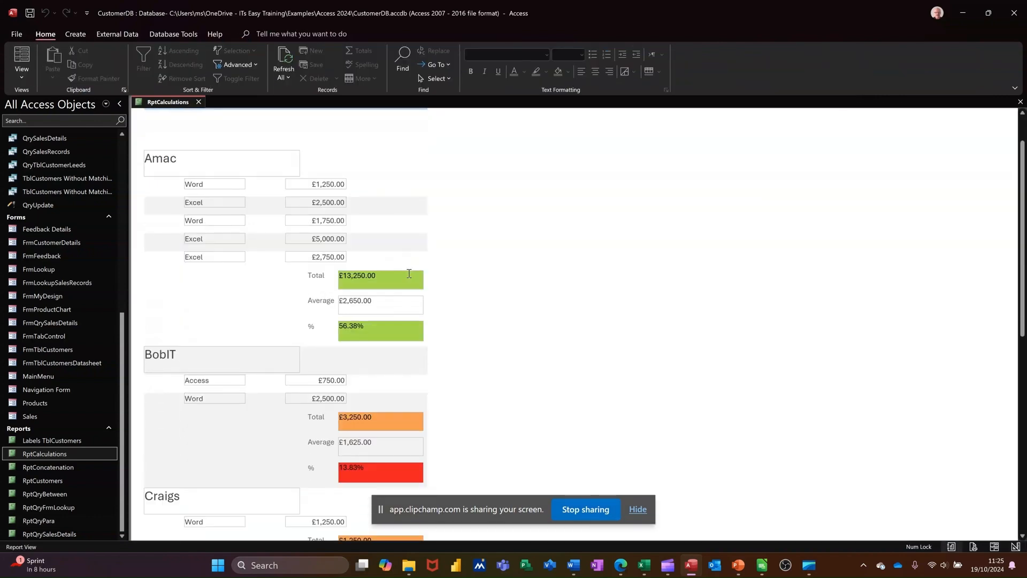
scroll(408, 274, "down", 2)
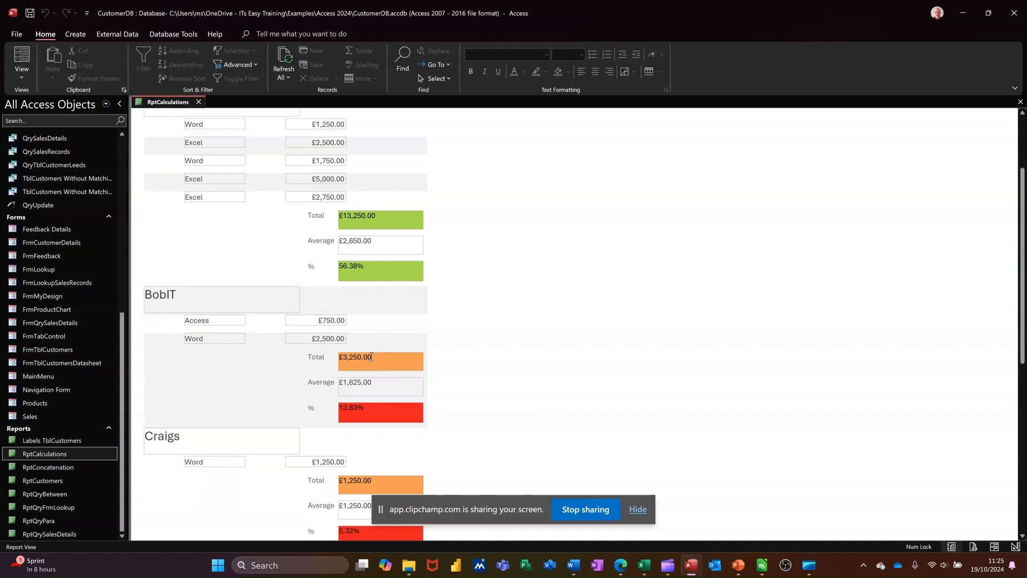
scroll(380, 229, "down", 5)
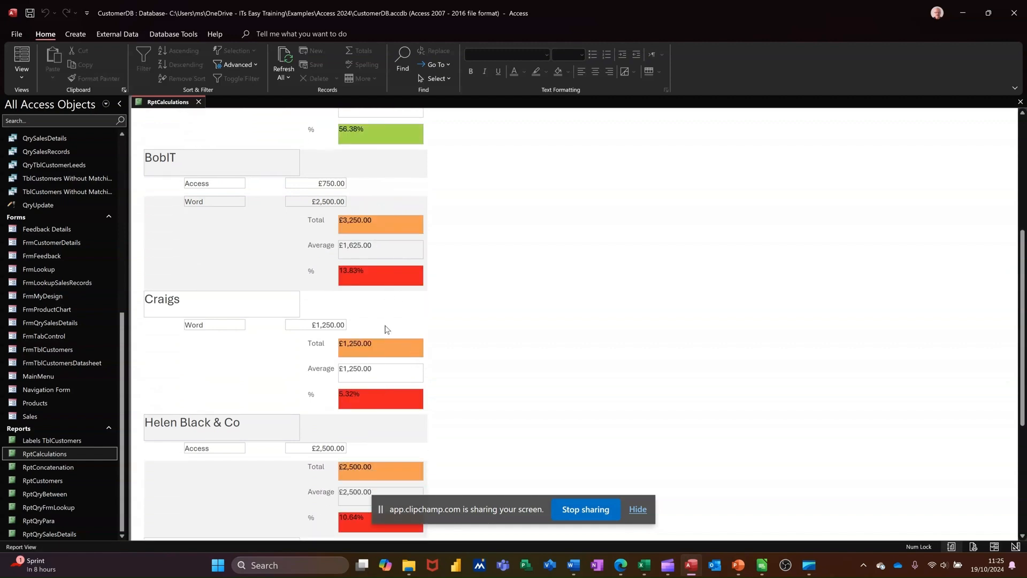
scroll(380, 323, "up", 3)
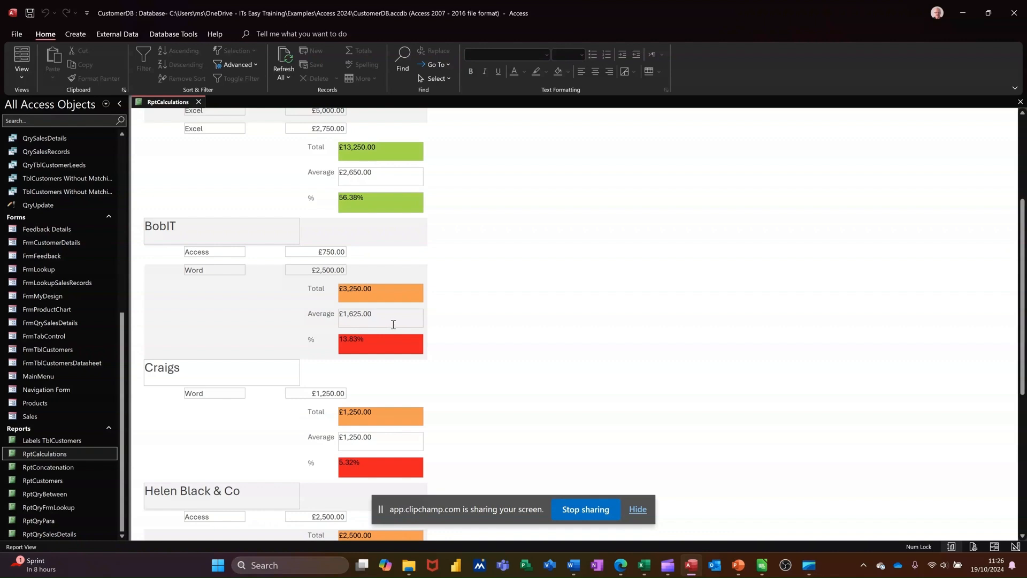
scroll(413, 315, "up", 3)
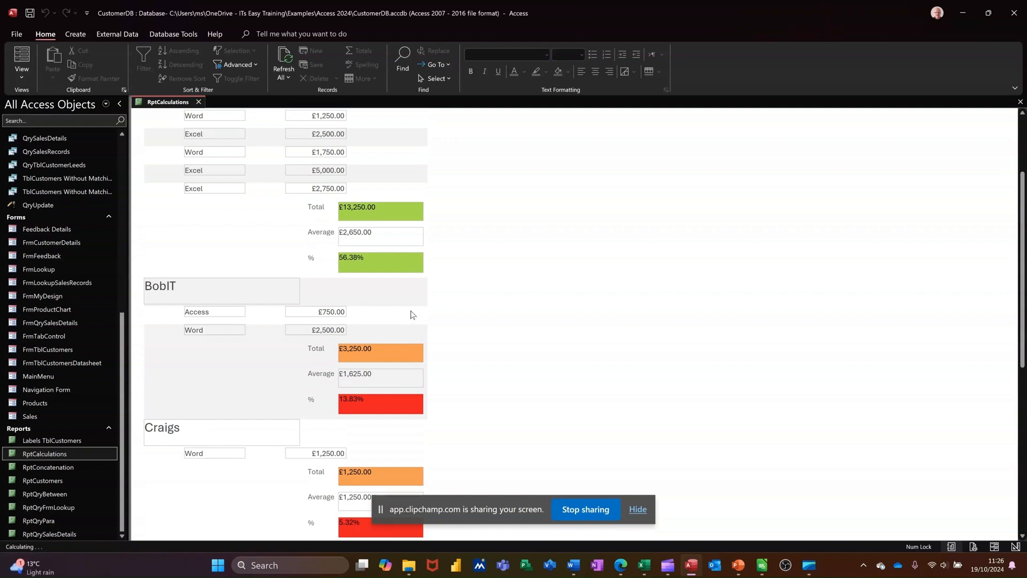